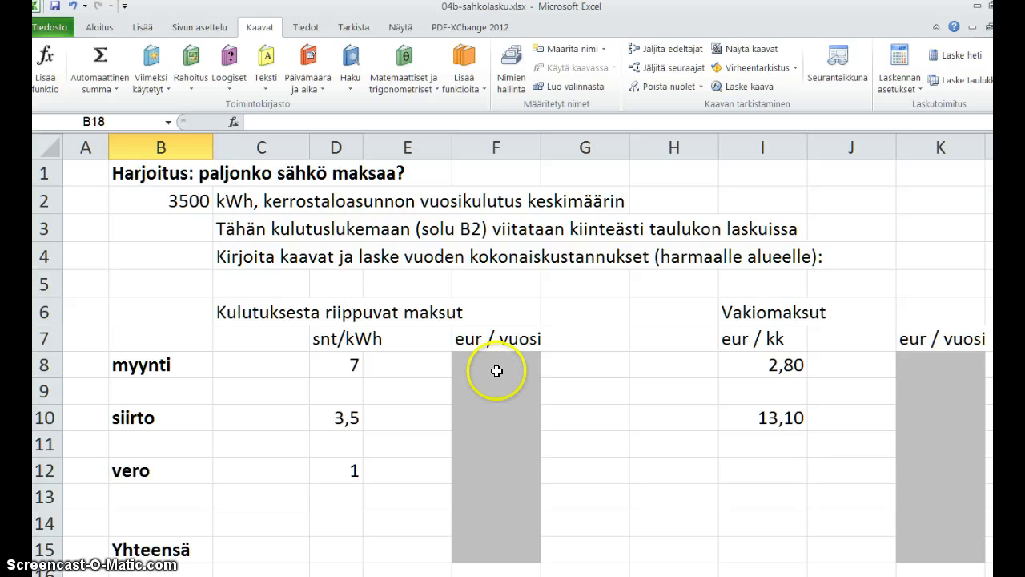
Step: Locate the sales yearly cost cell F8, the consumption in B2 and the cents price in D8
click(494, 366)
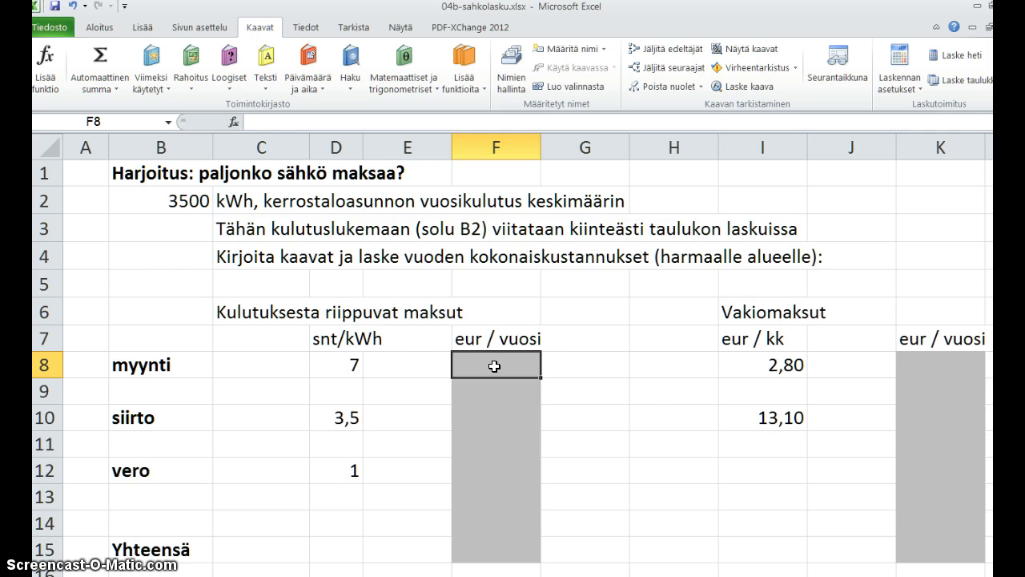
click(170, 198)
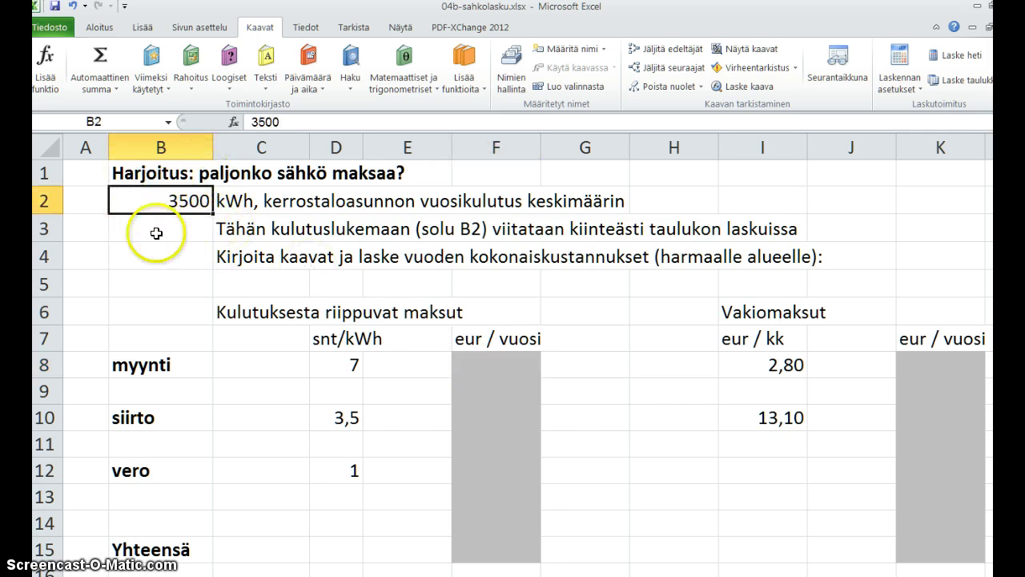
click(488, 366)
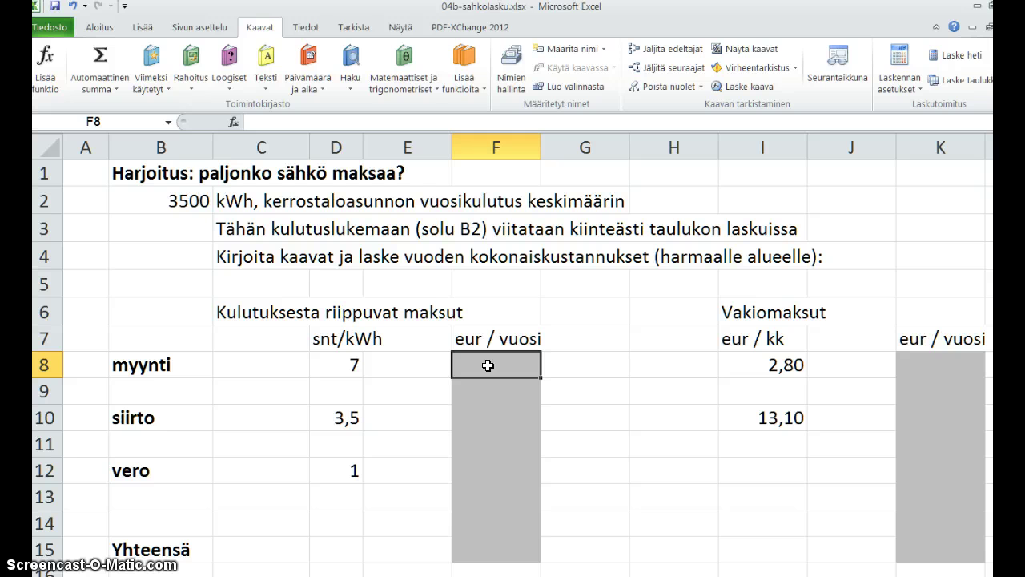
click(334, 364)
drag(336, 338, 329, 364)
click(412, 376)
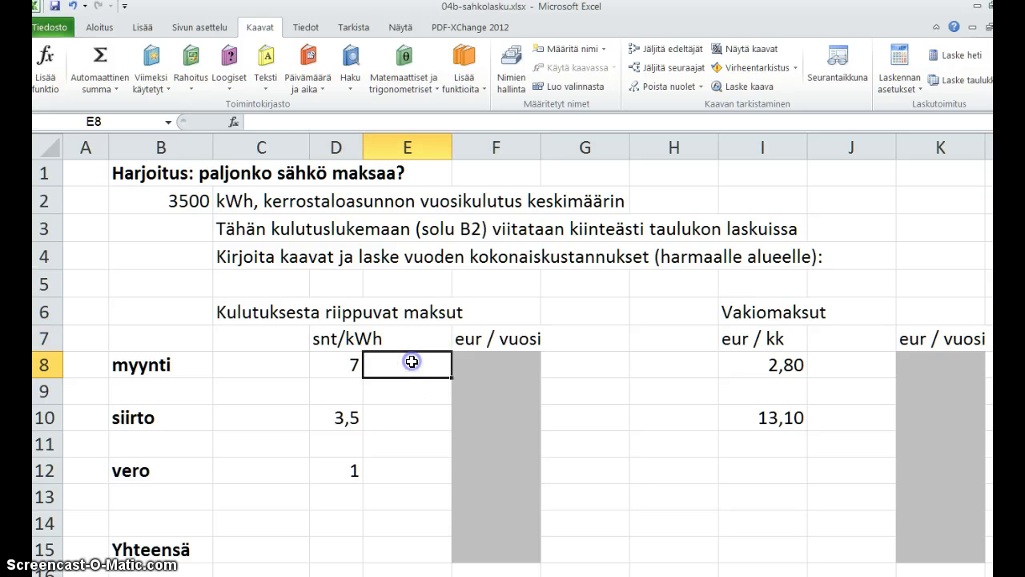
click(489, 361)
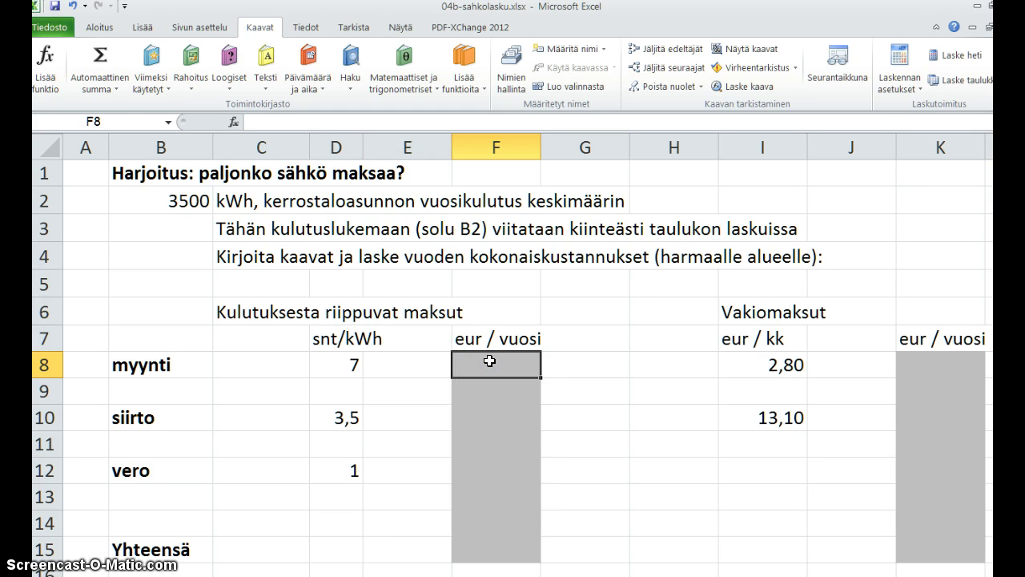
Step: Enter the formula =B2*D8 in F8
text(=)
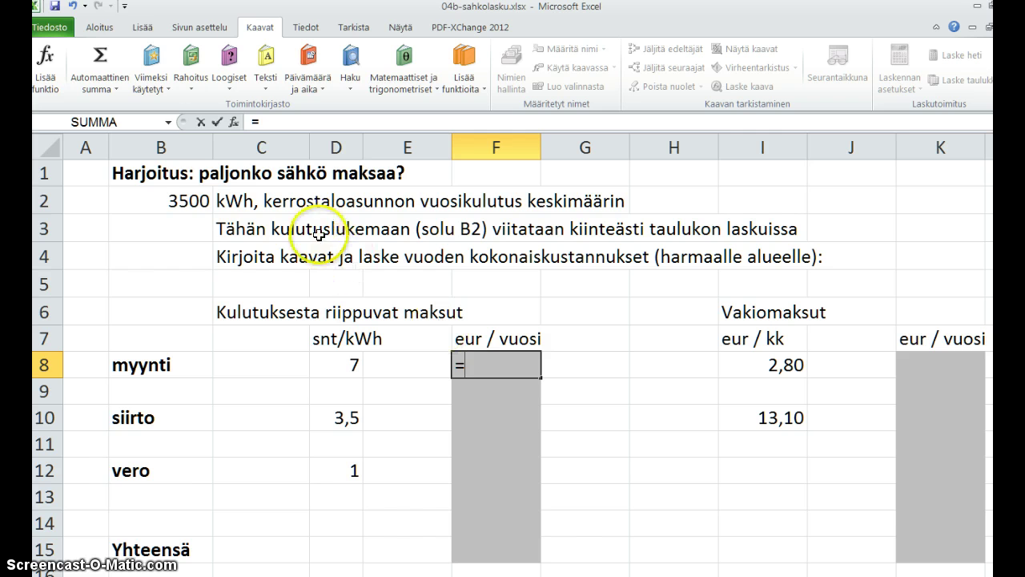
click(187, 201)
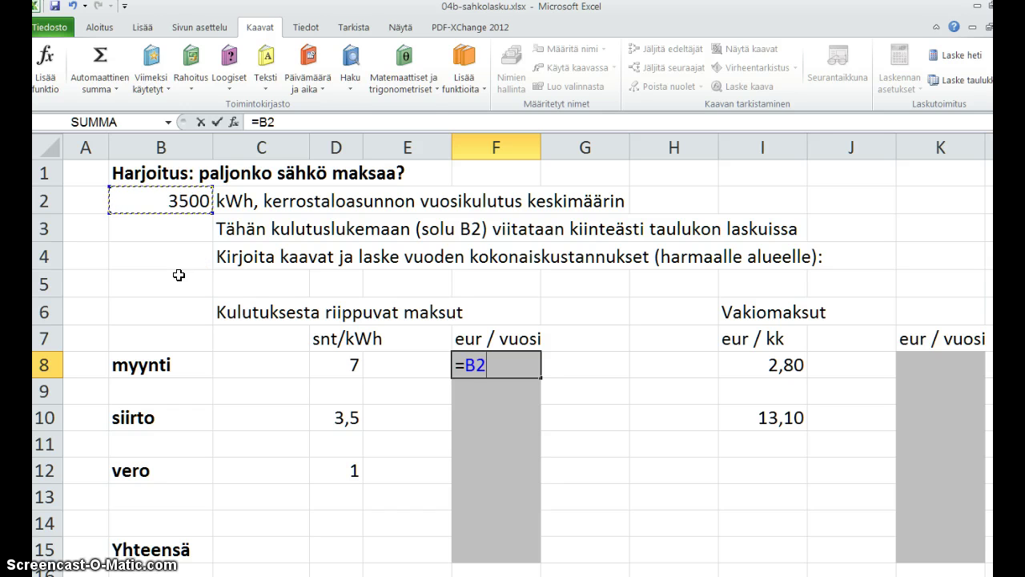
text(*)
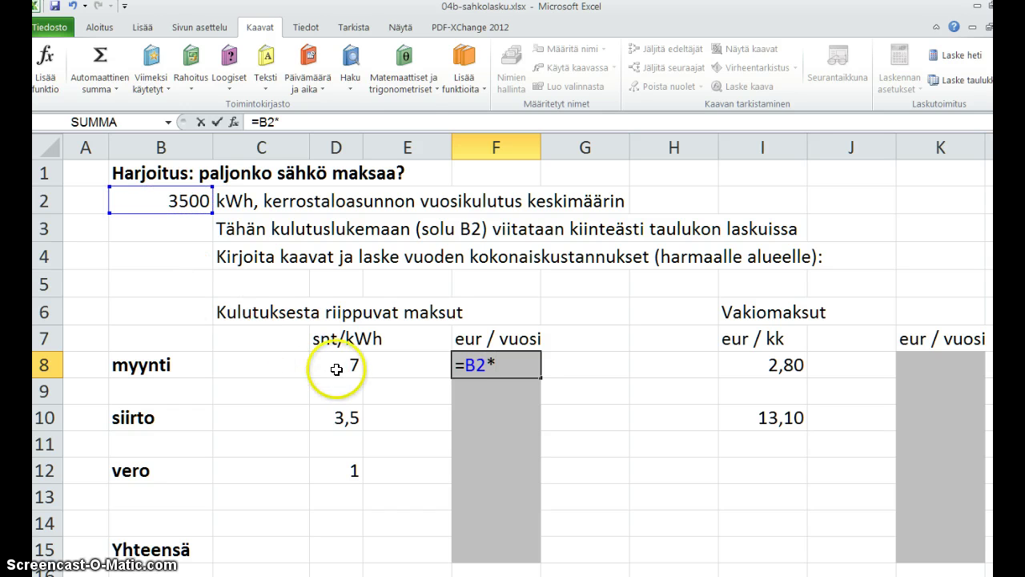
click(344, 370)
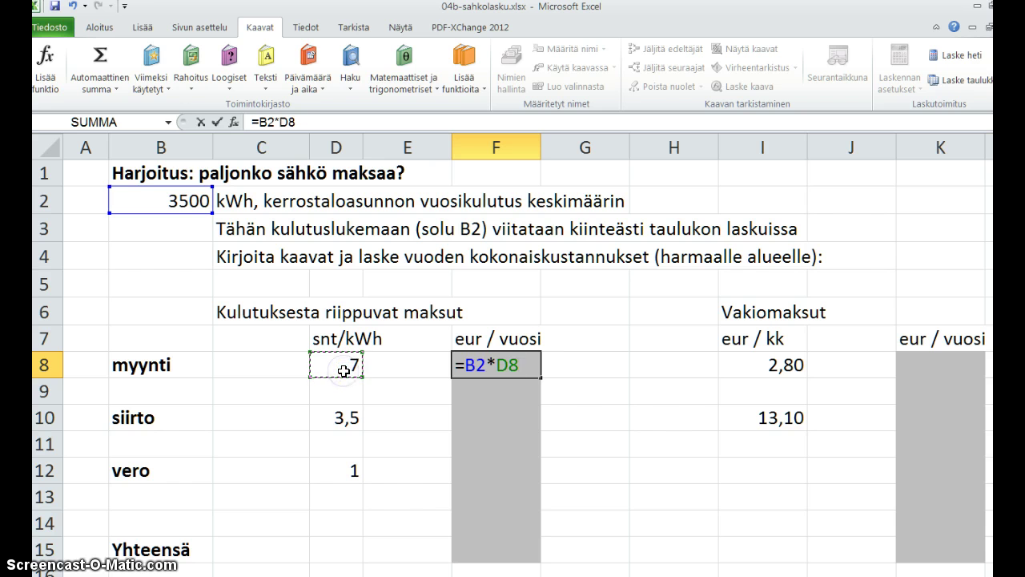
key(Return)
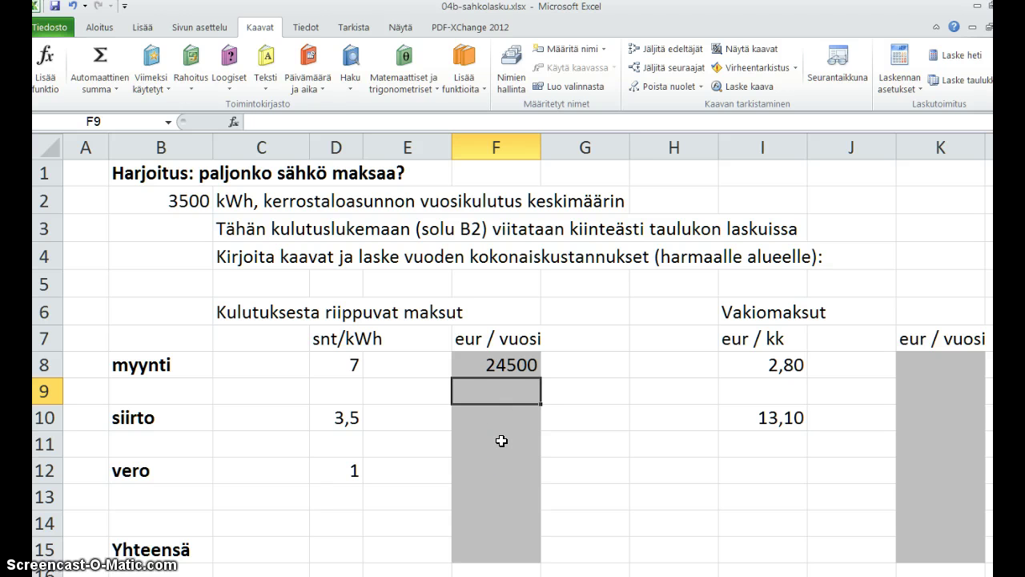
Step: Append /100 to the F8 formula to convert cents to euros, giving 245
double_click(498, 371)
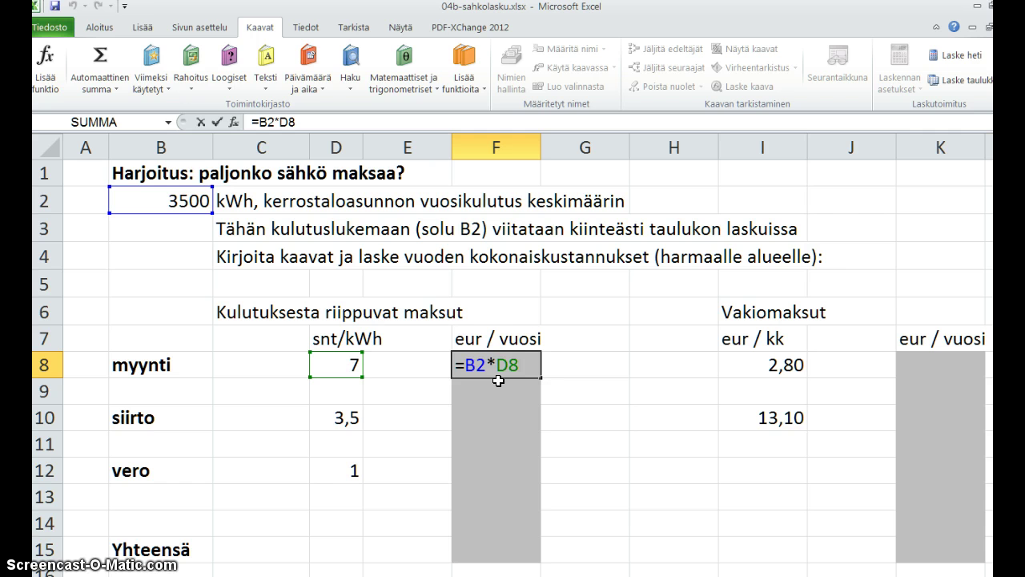
text(/10)
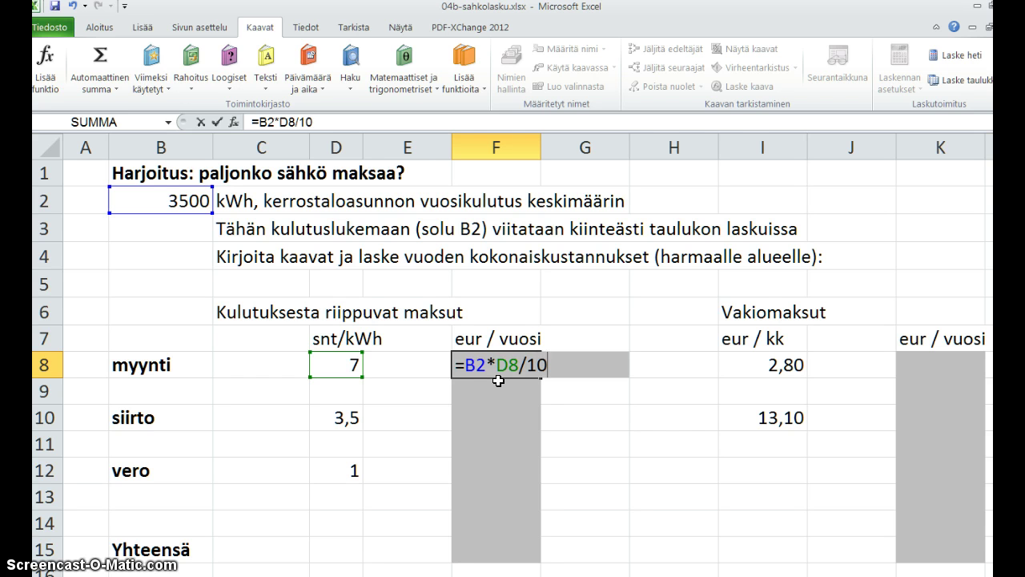
text(0)
key(Return)
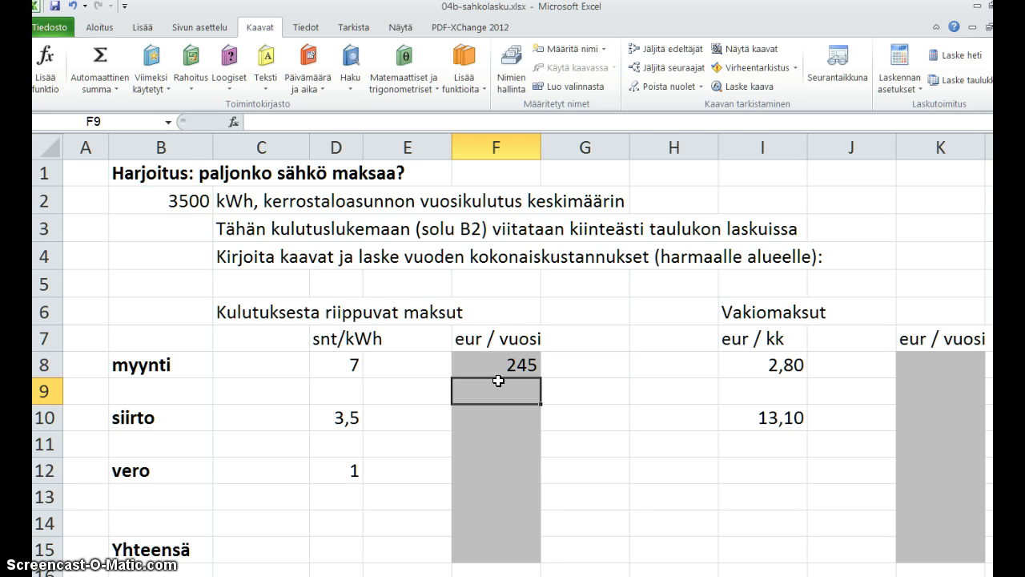
click(507, 370)
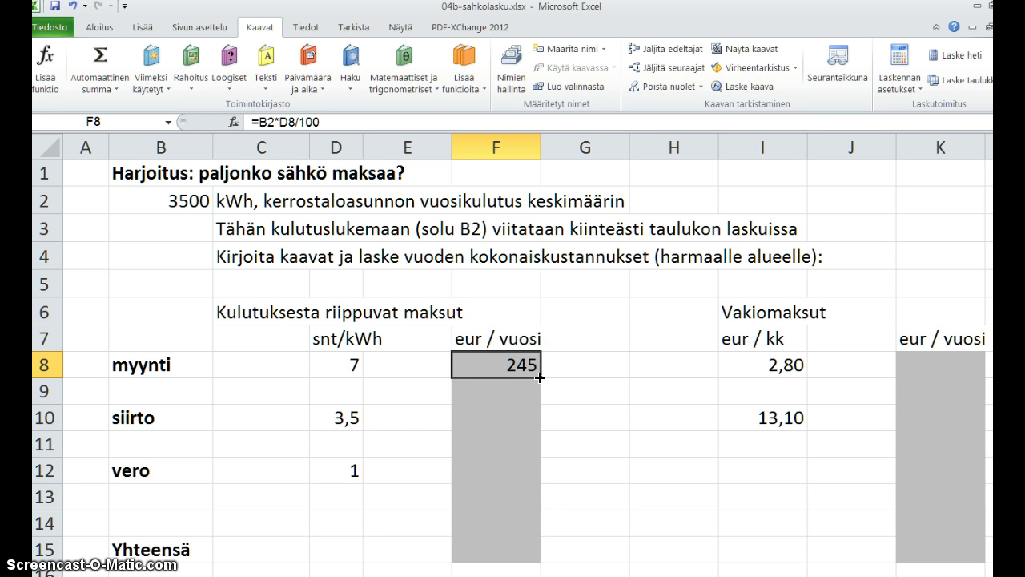
Step: Fill F8's formula down to F12 and repoint F10's consumption reference to B2, giving 122,5
drag(540, 378, 537, 485)
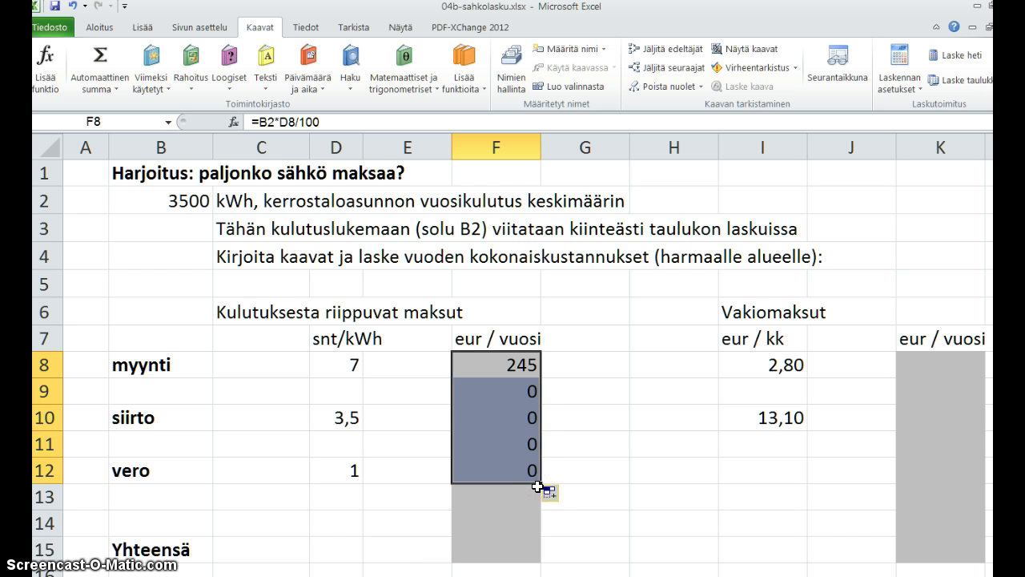
click(517, 417)
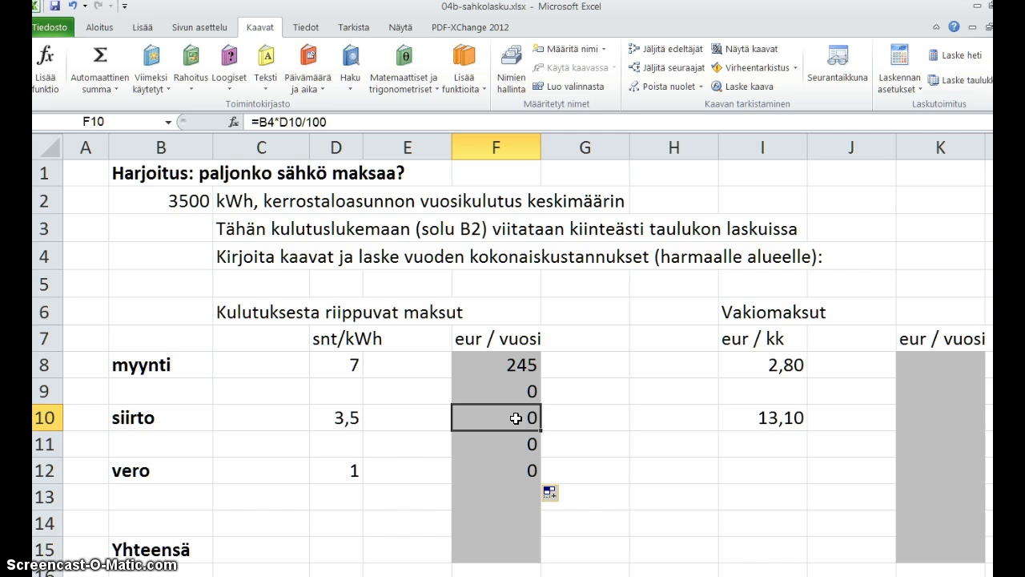
double_click(516, 418)
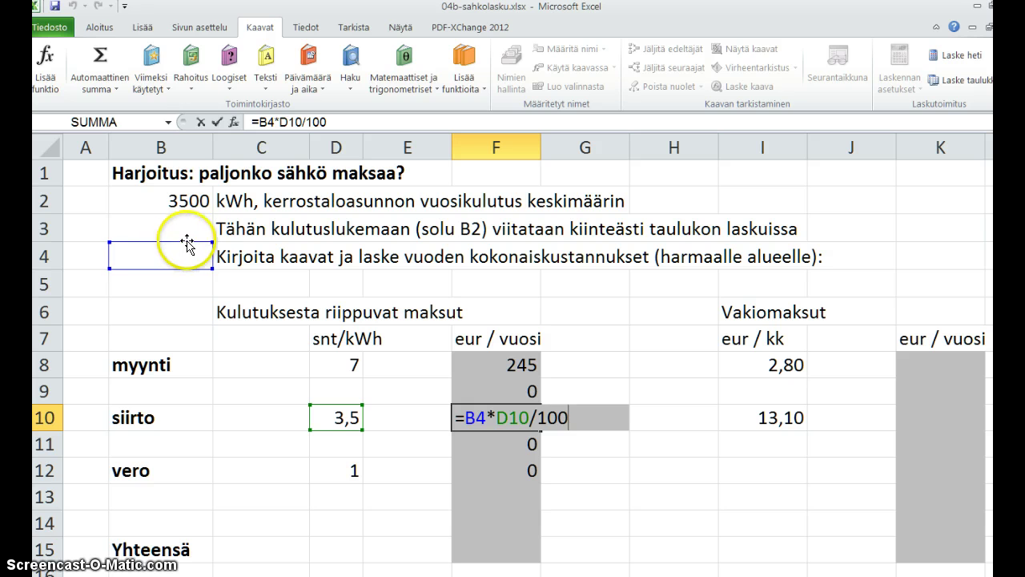
drag(205, 233, 205, 204)
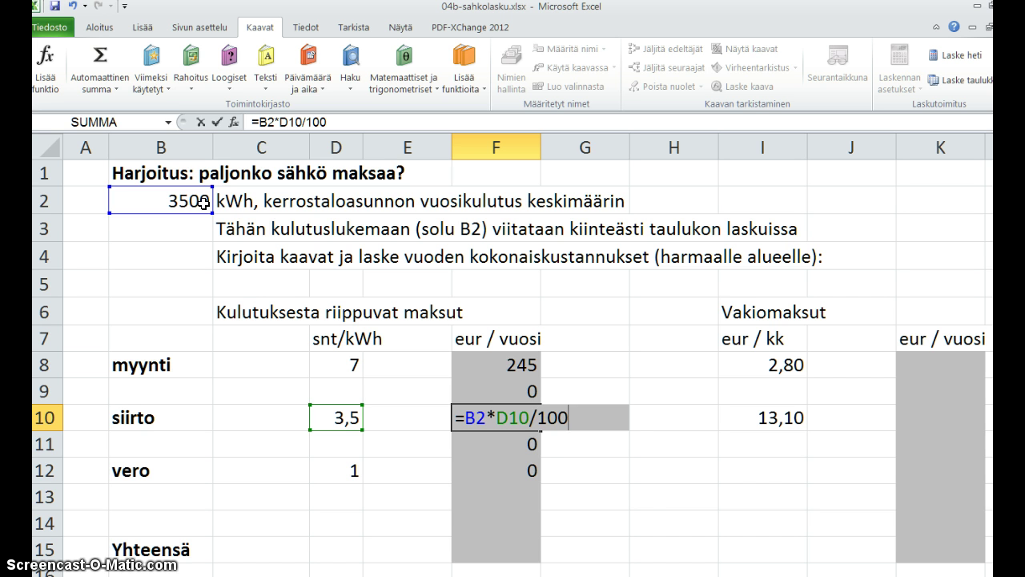
key(Return)
Step: Correct the F12 tax formula to reference B2 instead of B6, giving 35
double_click(481, 472)
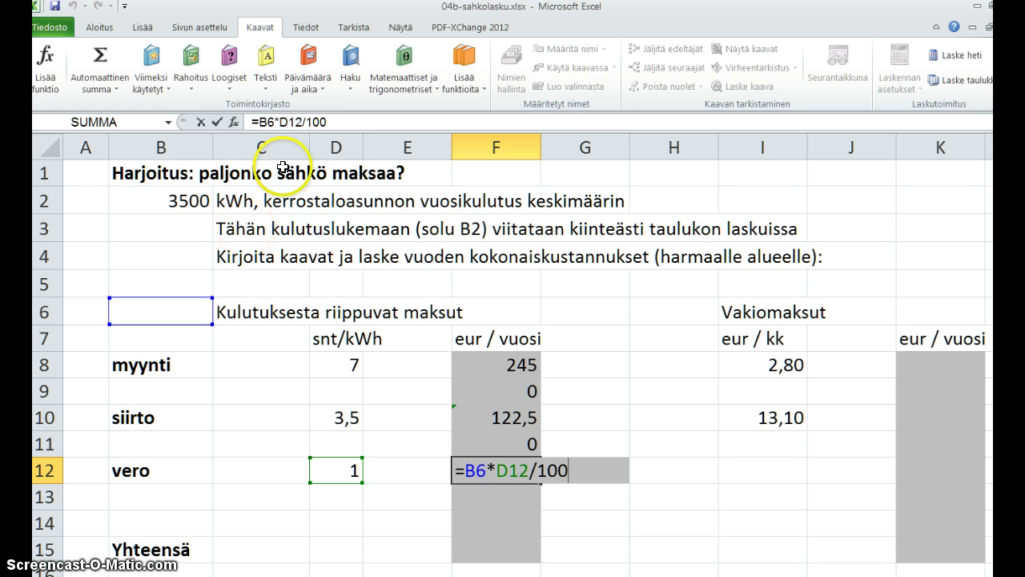
click(274, 128)
drag(274, 129, 267, 128)
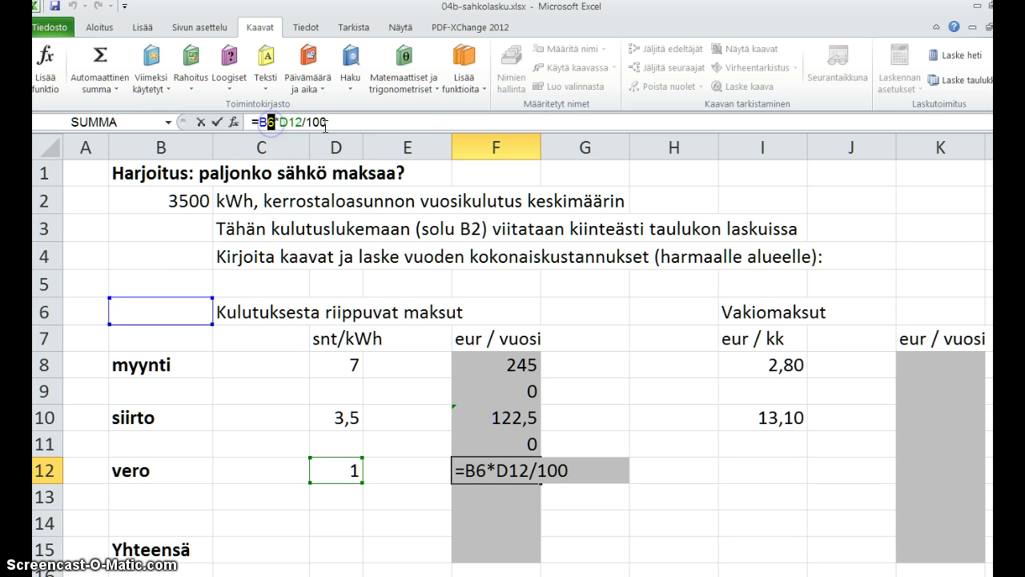
text(2)
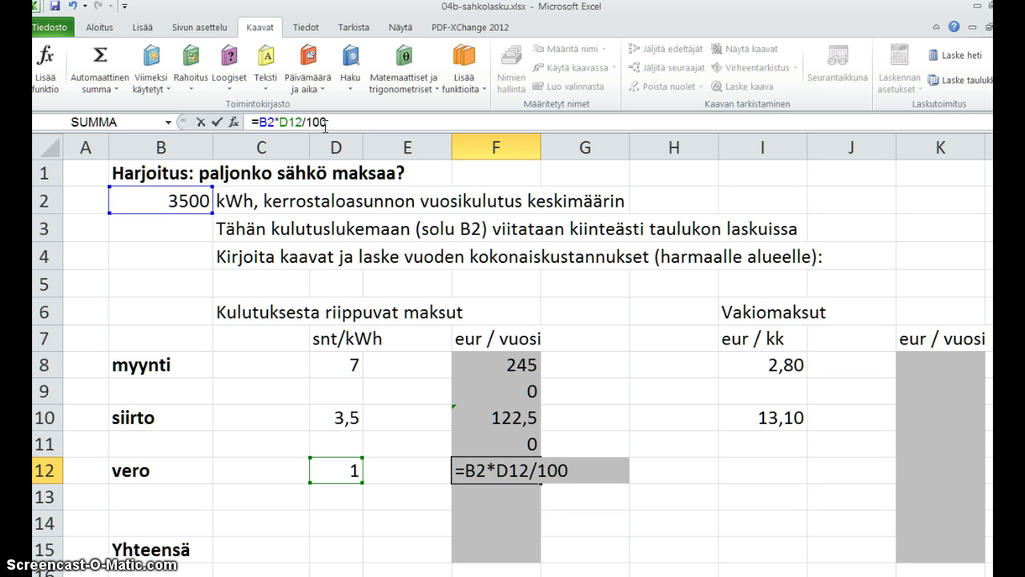
key(Return)
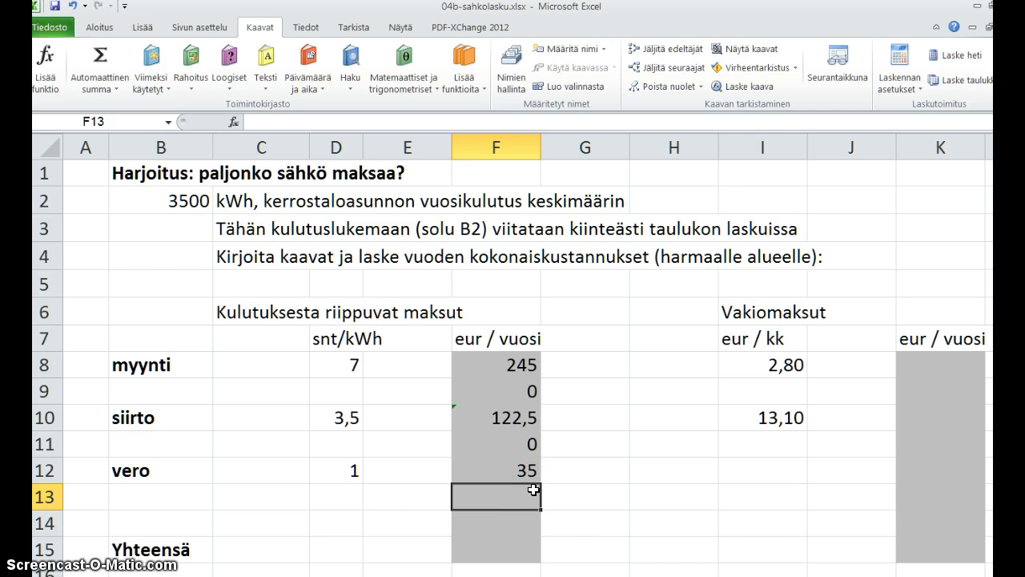
Step: Clear the copied formulas from F9 to F12
click(533, 491)
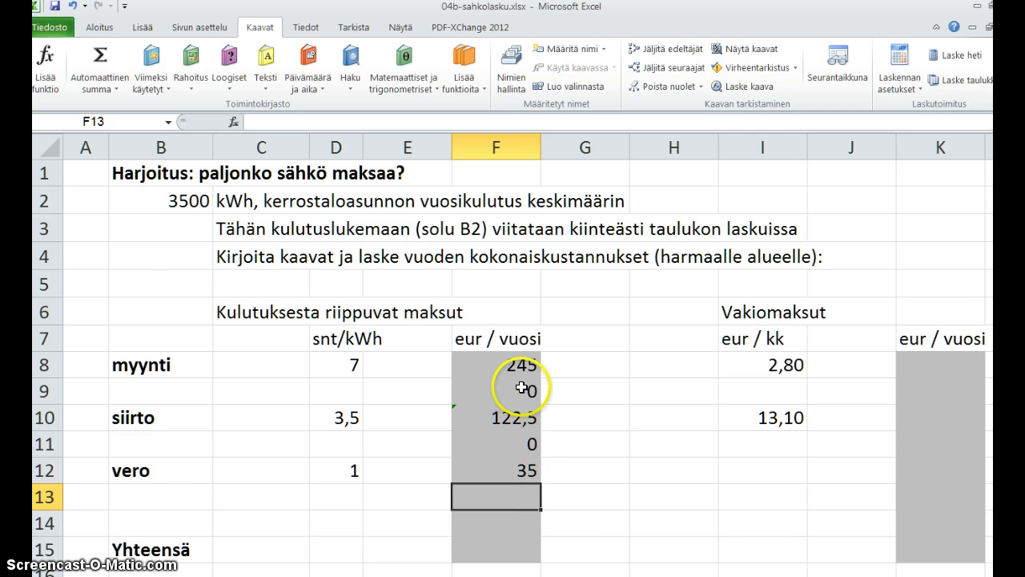
drag(521, 387, 515, 463)
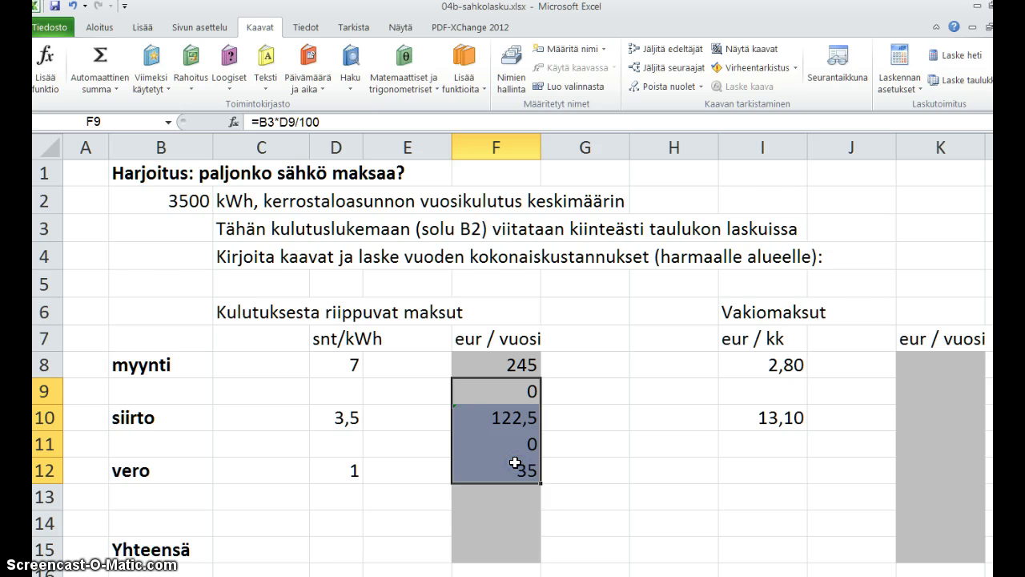
key(Delete)
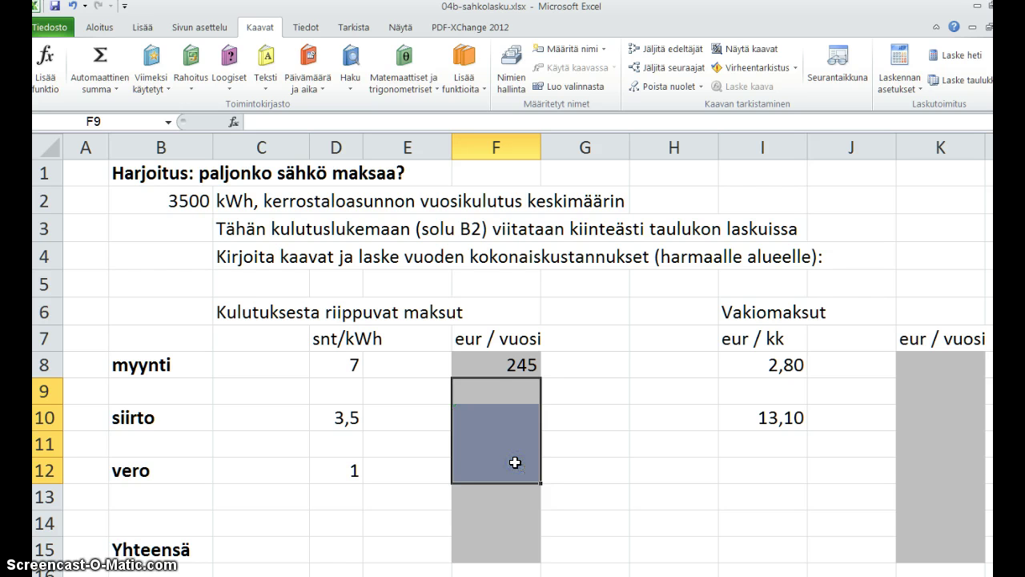
Step: Change F8's formula to =$B$2*D8/100 with F4, keeping 245
click(515, 368)
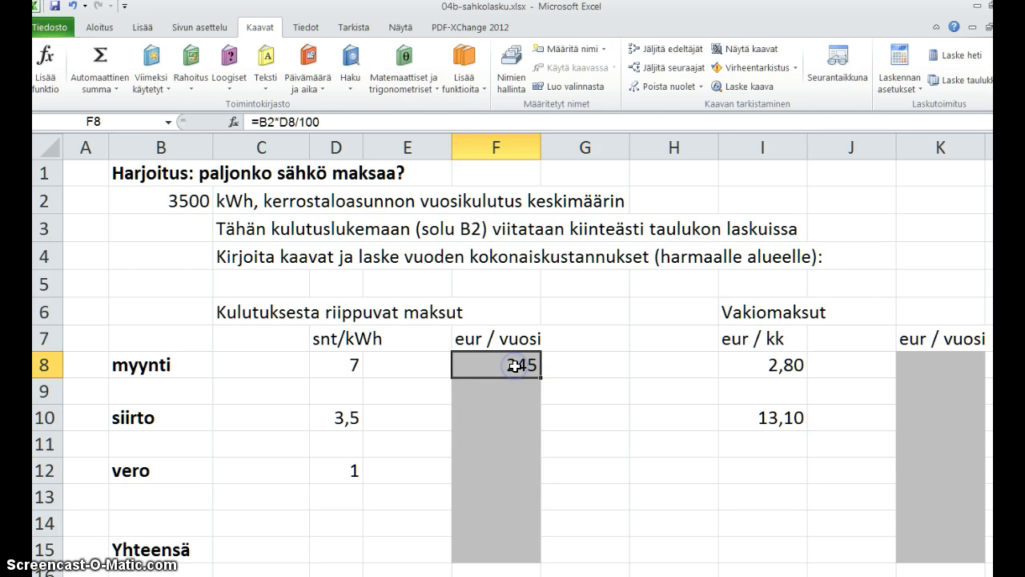
double_click(515, 365)
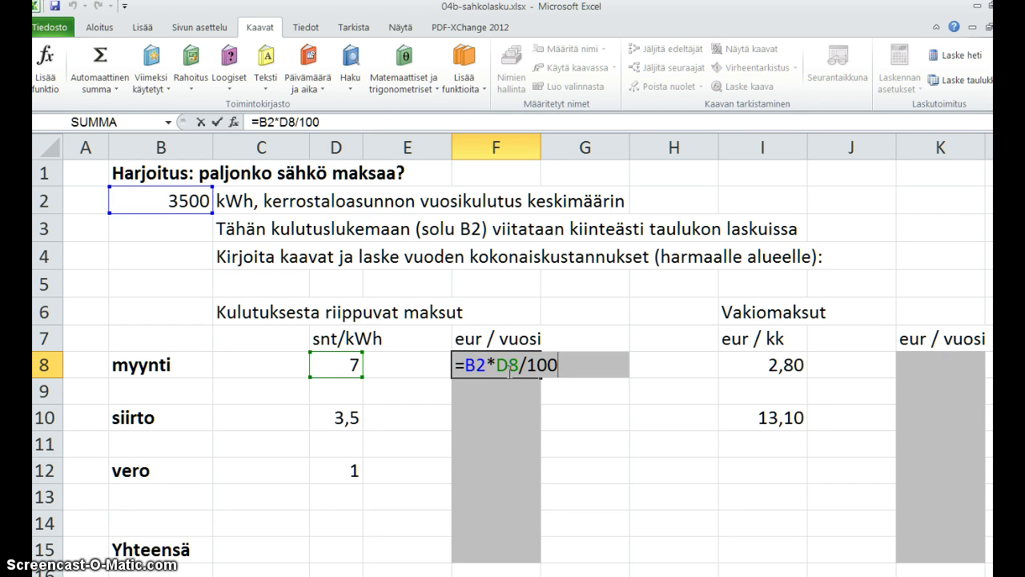
click(482, 370)
drag(483, 370, 464, 370)
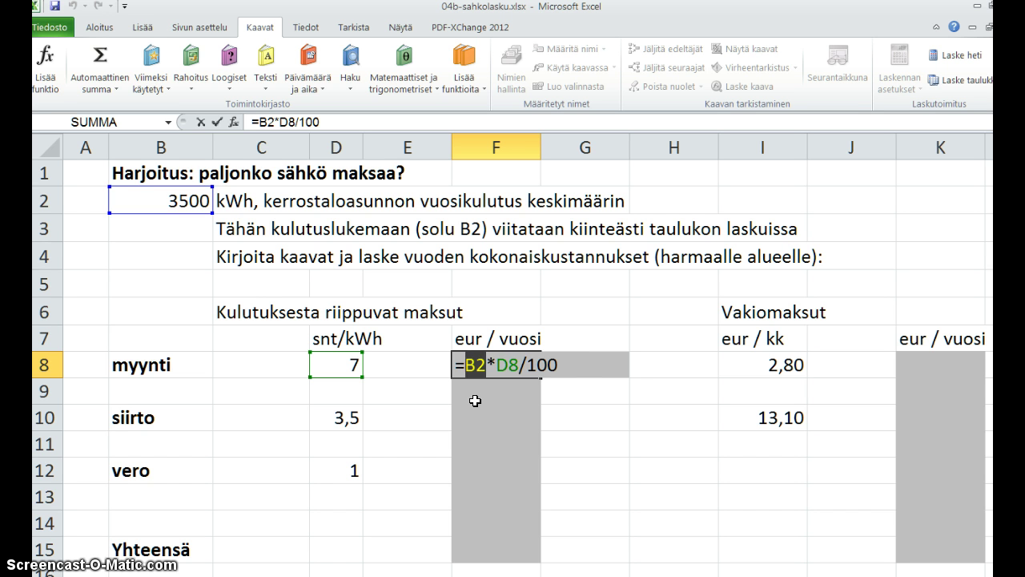
key(F4)
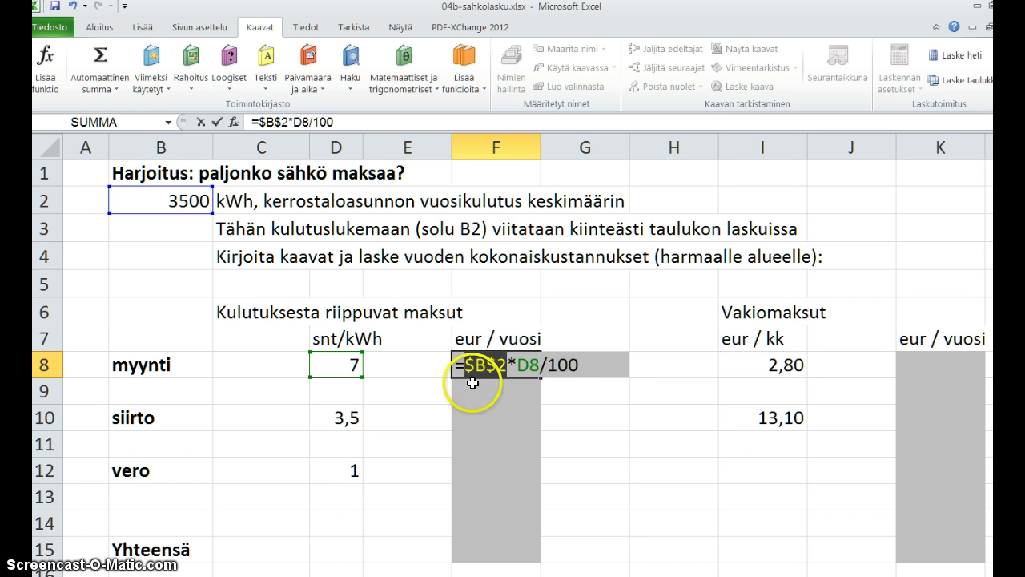
click(471, 366)
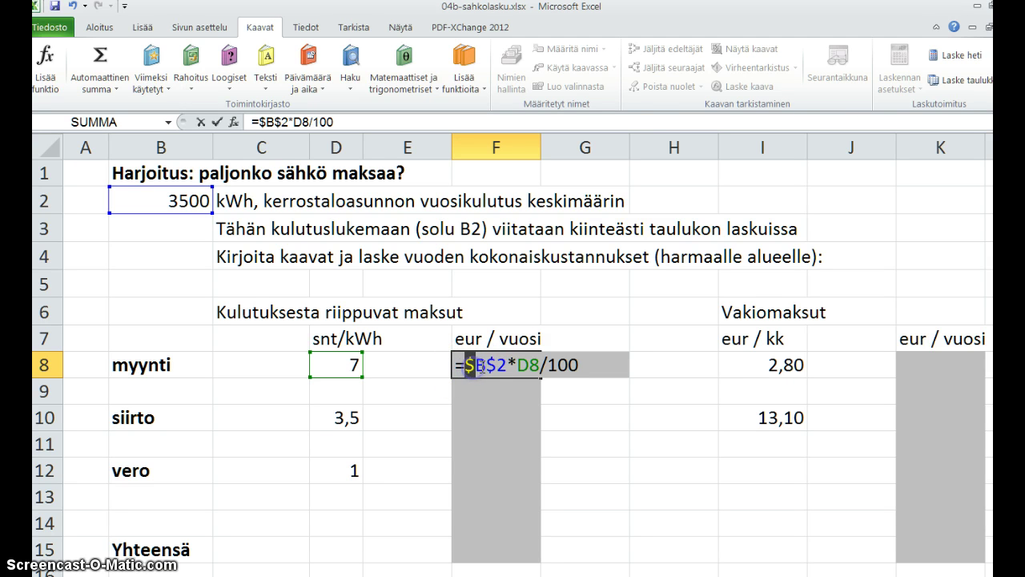
drag(486, 366, 507, 365)
click(507, 392)
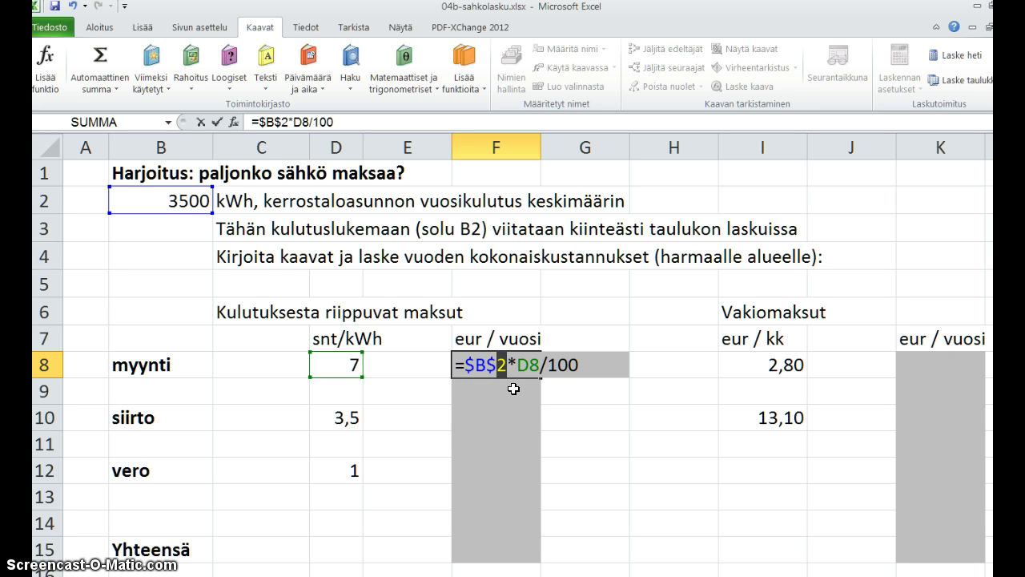
key(Return)
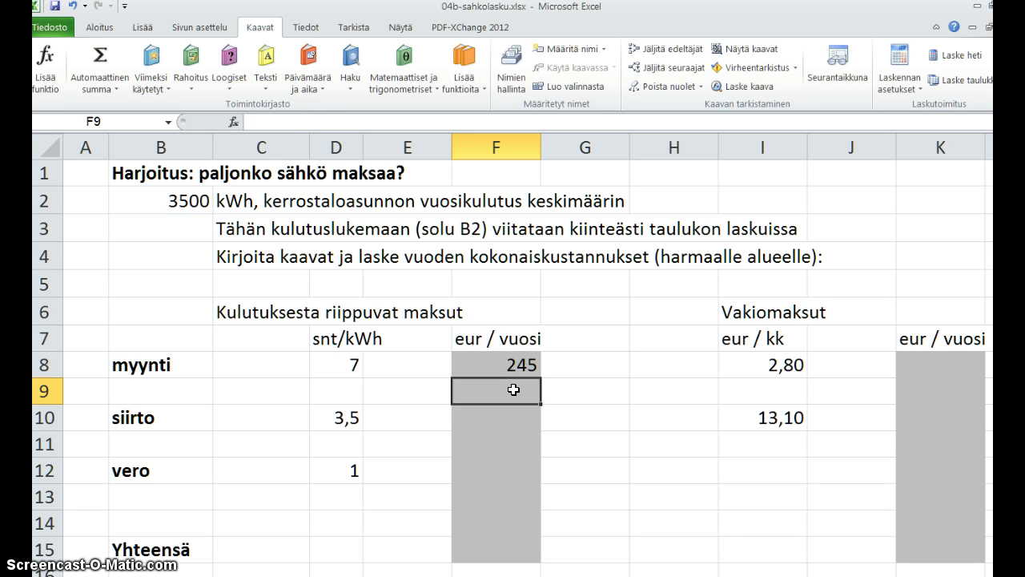
Step: Fill F8 down to F12, then clear F9:F12 again
click(513, 363)
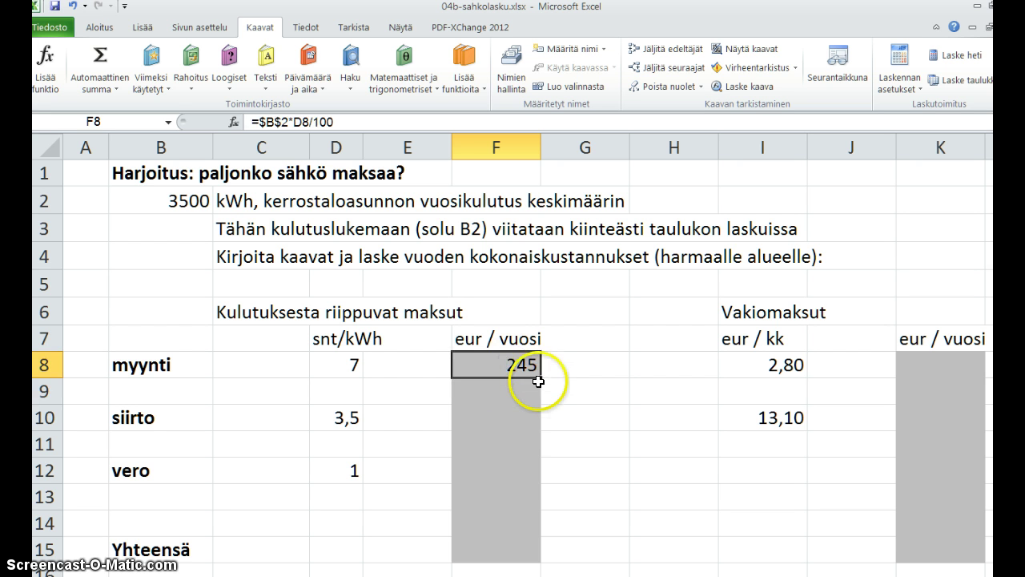
drag(538, 375, 529, 479)
click(669, 469)
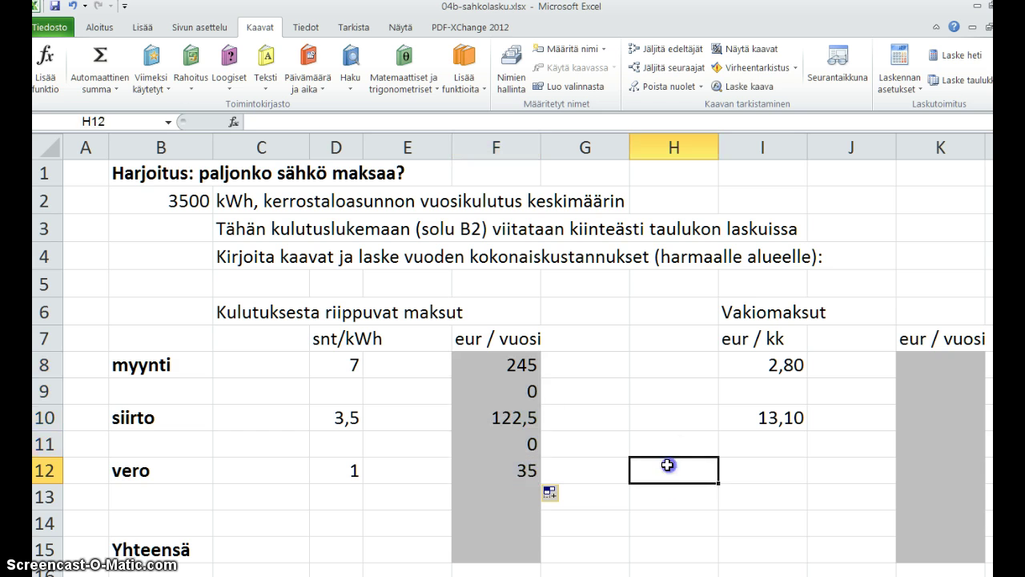
drag(523, 390, 522, 469)
key(Delete)
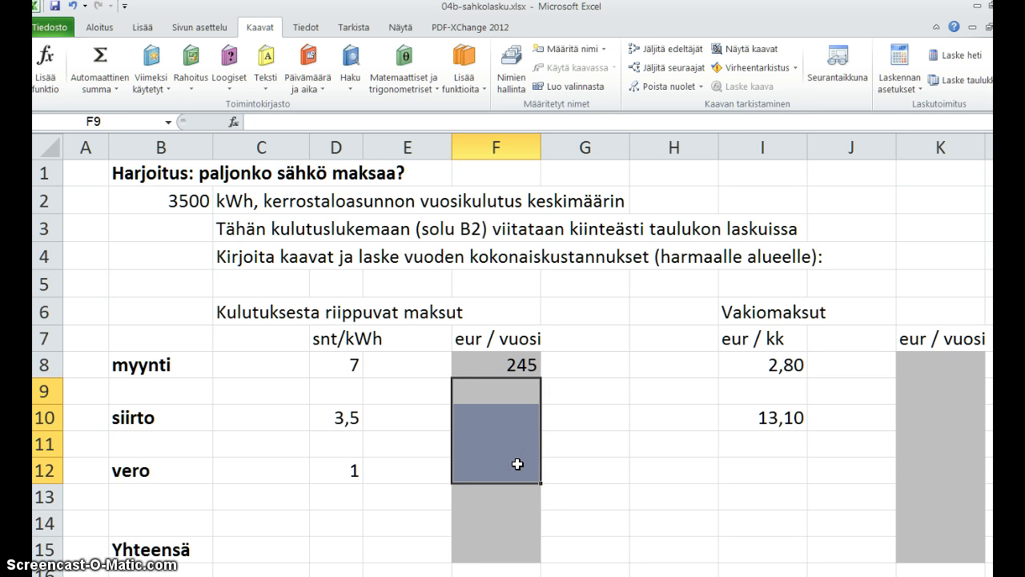
key(Up)
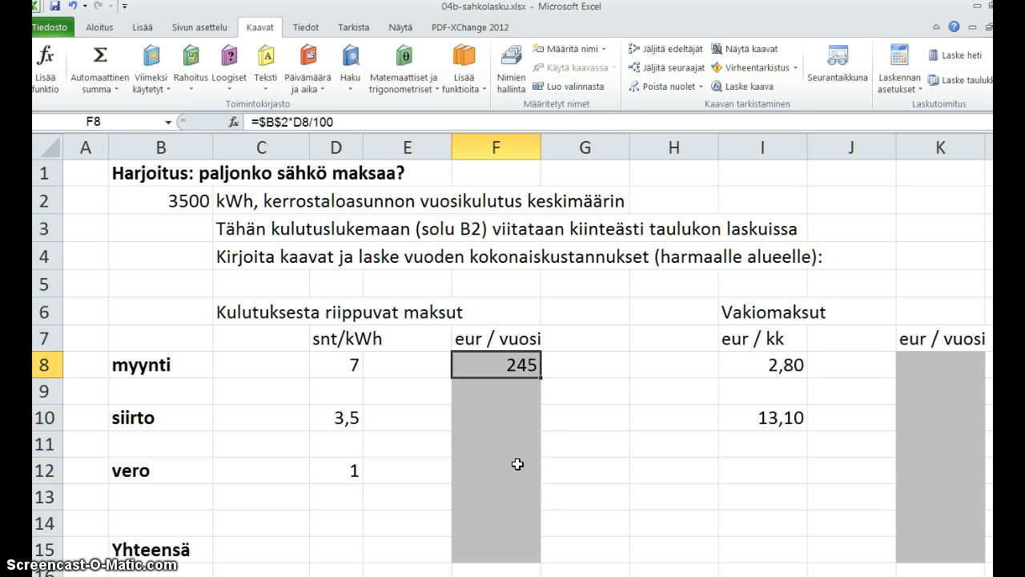
Step: Copy F8's formula into F10 and F12, giving 122,5 and 35
key(ctrl+c)
key(Down)
key(Down)
key(ctrl+v)
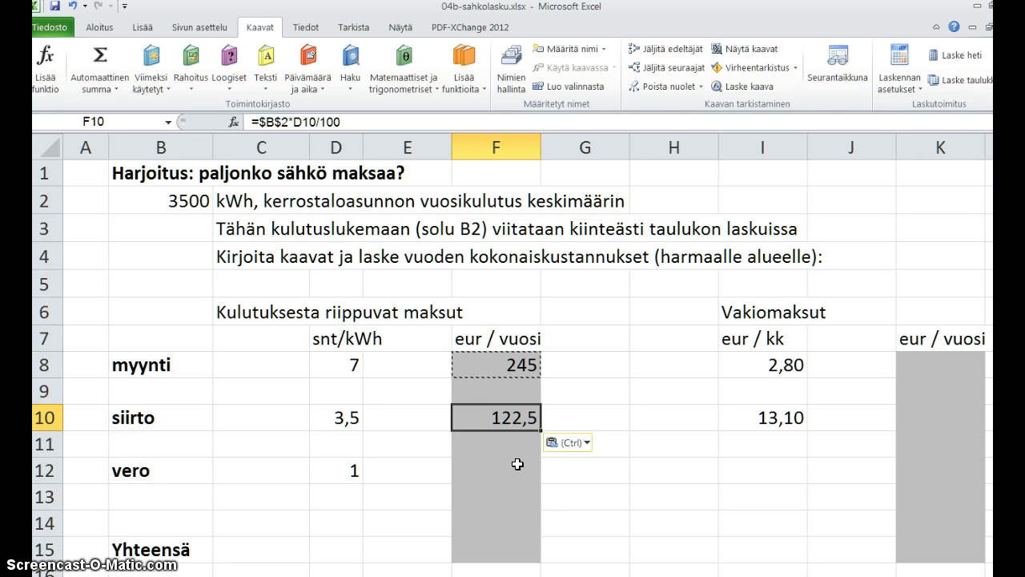
key(Down)
key(Down)
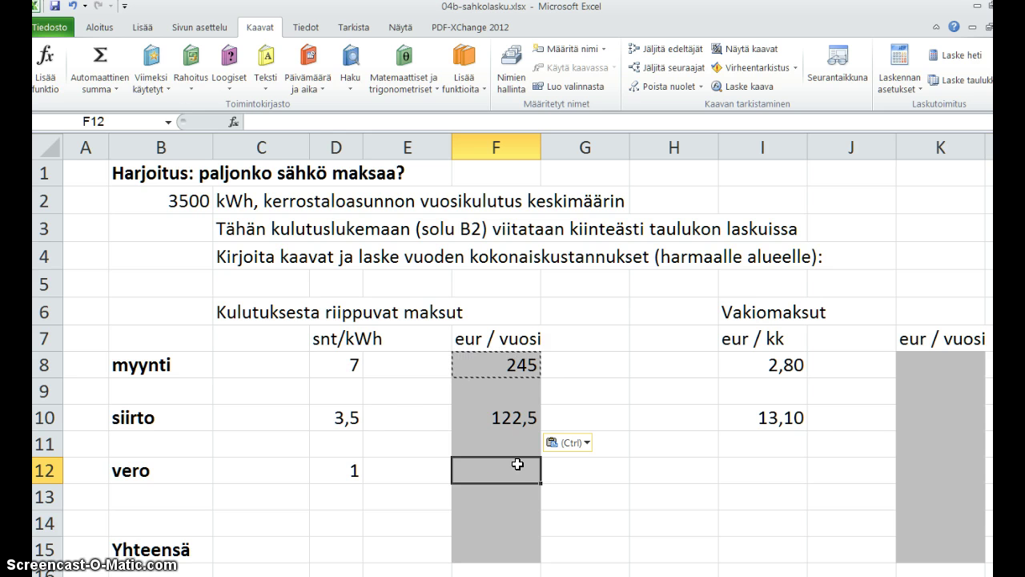
key(ctrl+v)
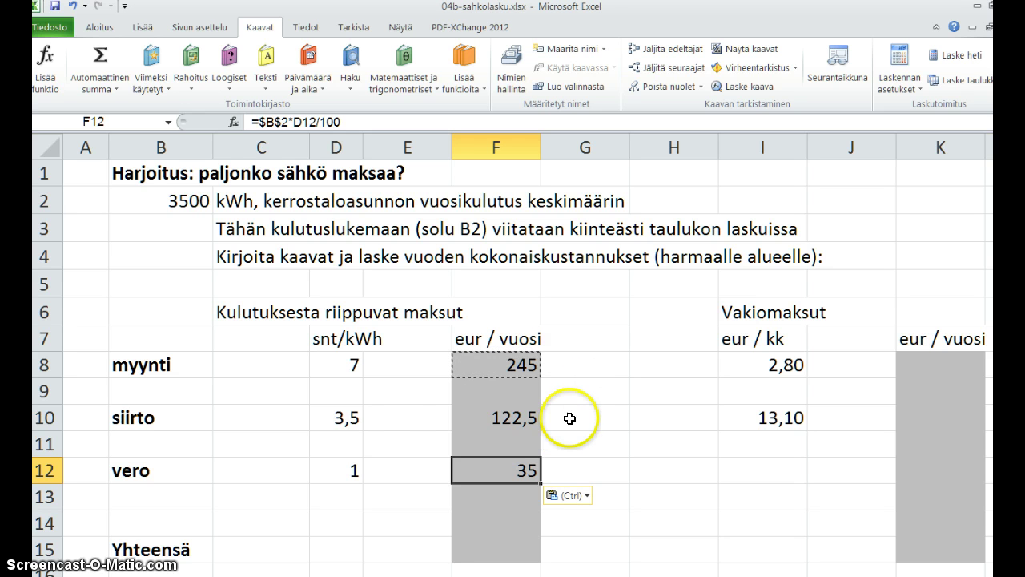
Step: Verify F12 holds =$B$2*D12/100 without changing it
double_click(528, 467)
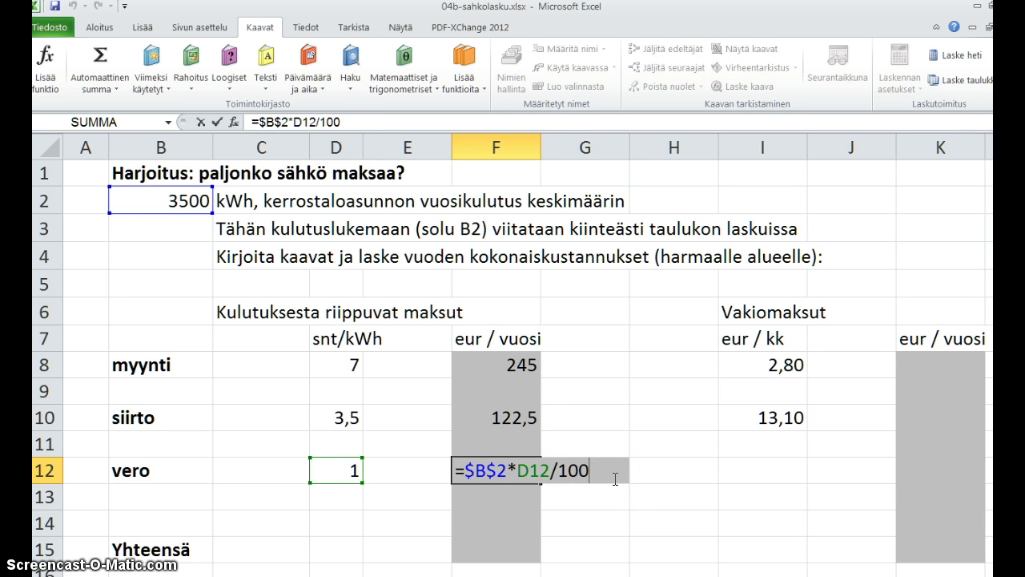
click(528, 470)
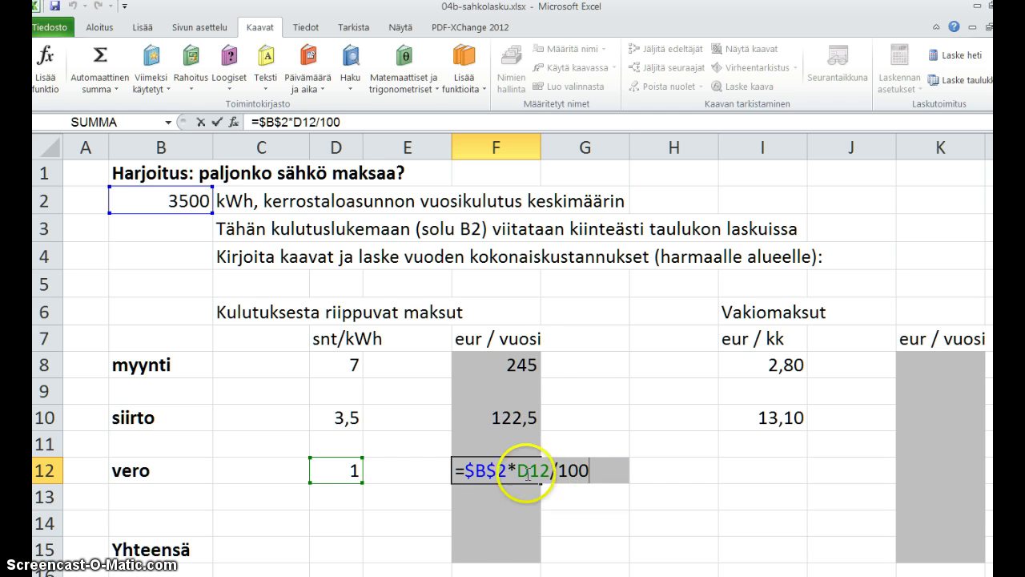
drag(510, 473, 464, 472)
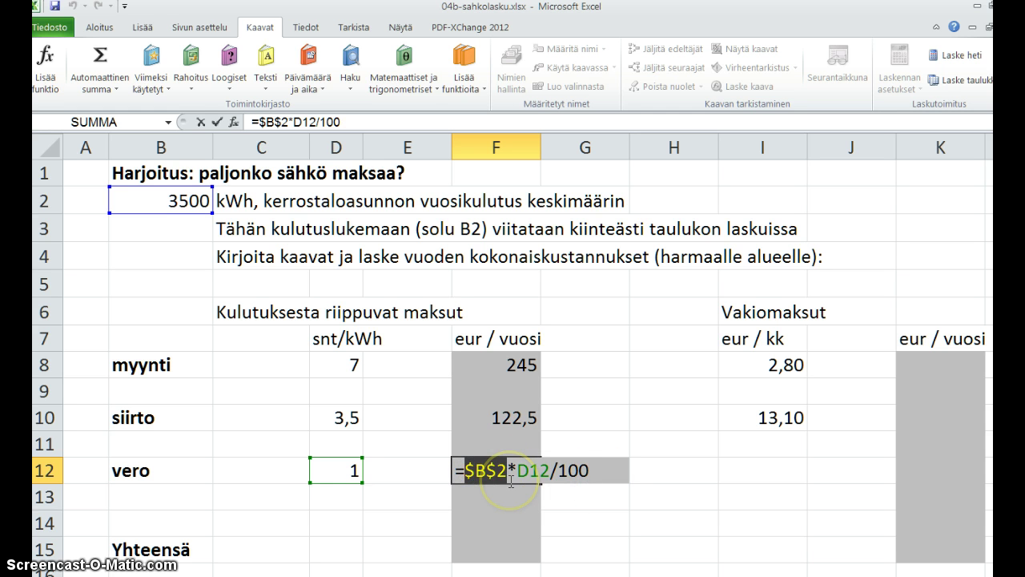
key(Escape)
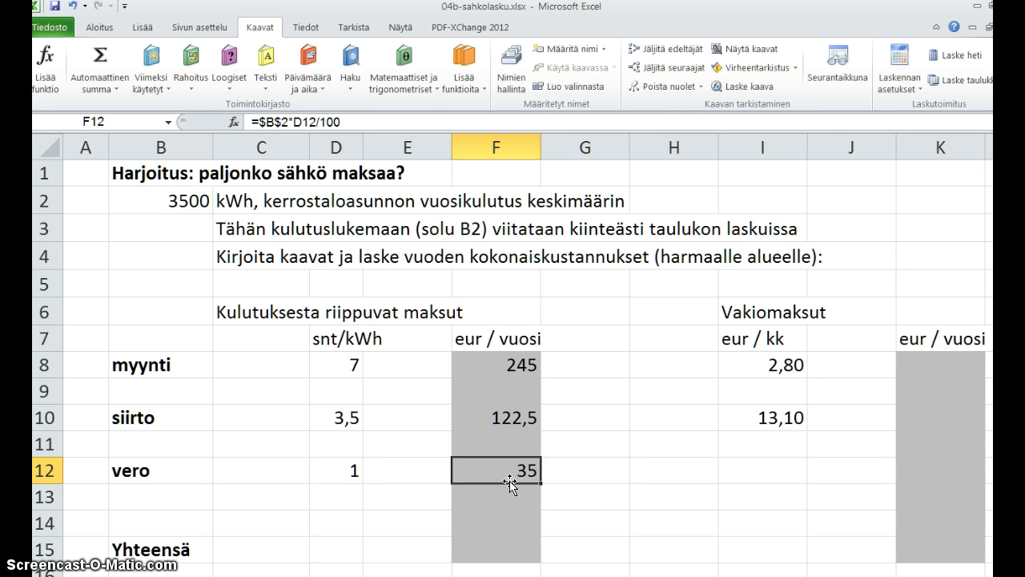
click(506, 464)
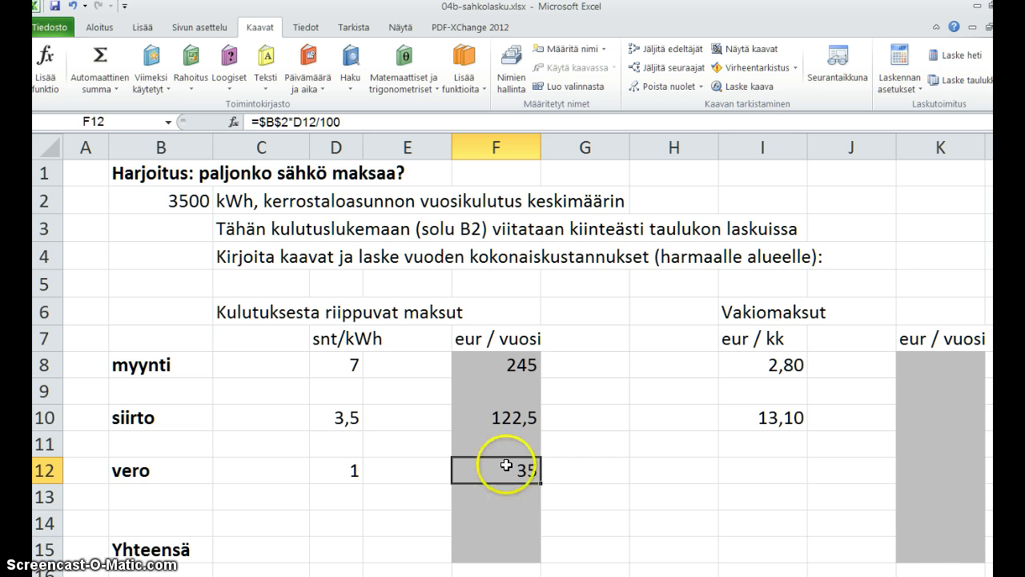
Step: Enter =I8*12 in K8 for a yearly fixed fee of 33,6
click(921, 370)
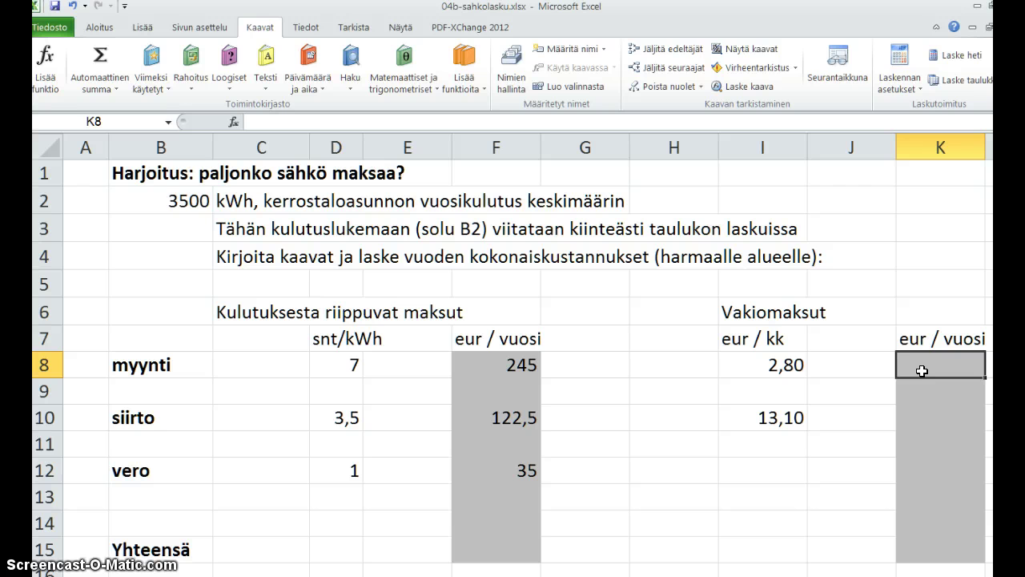
text(=)
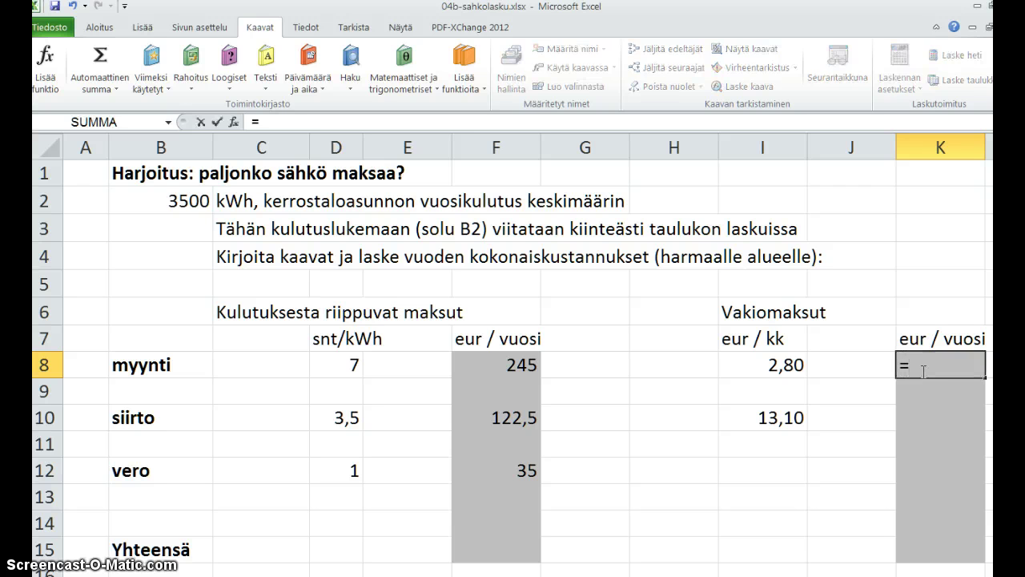
click(785, 366)
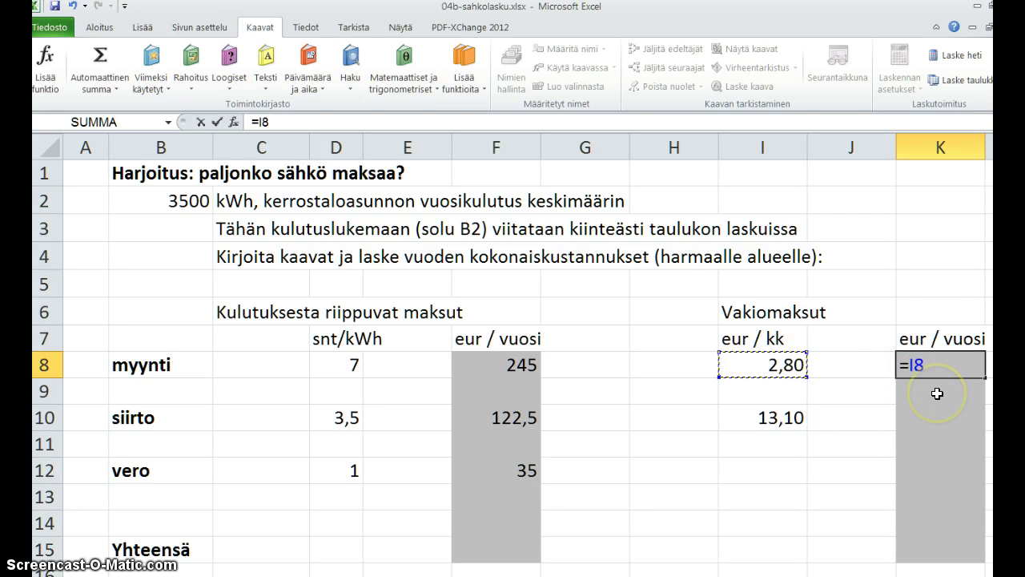
text(*)
text(12)
key(Return)
Step: Fill K8's formula down to K10, clear K9, and confirm K10 =I10*12 gives 157,2
click(942, 362)
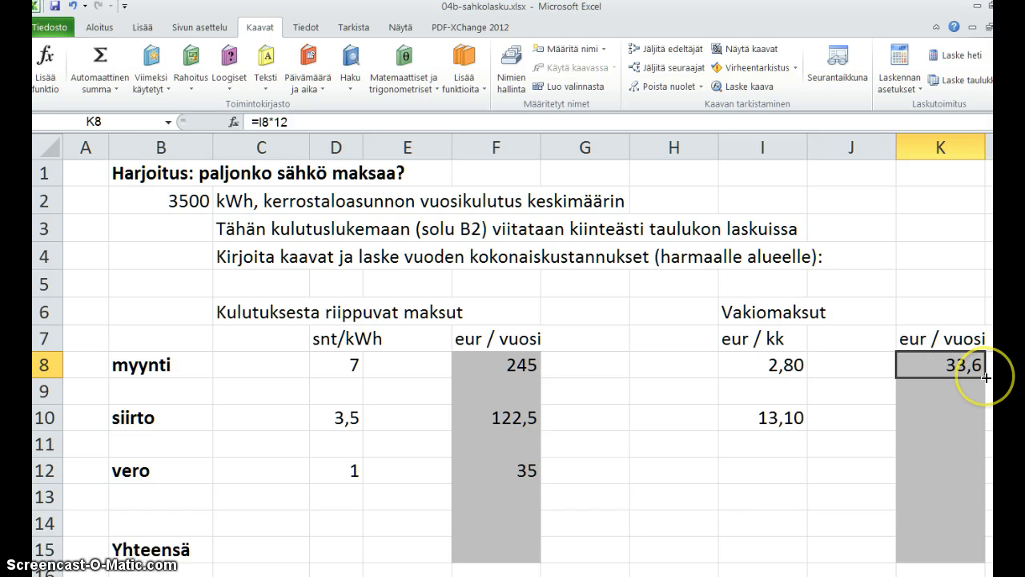
drag(985, 377, 985, 429)
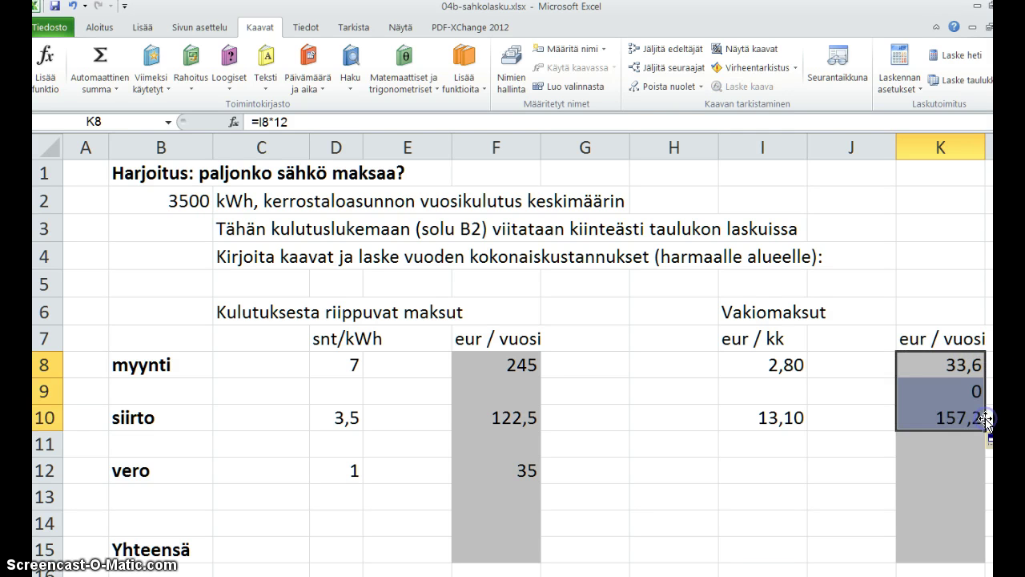
click(968, 396)
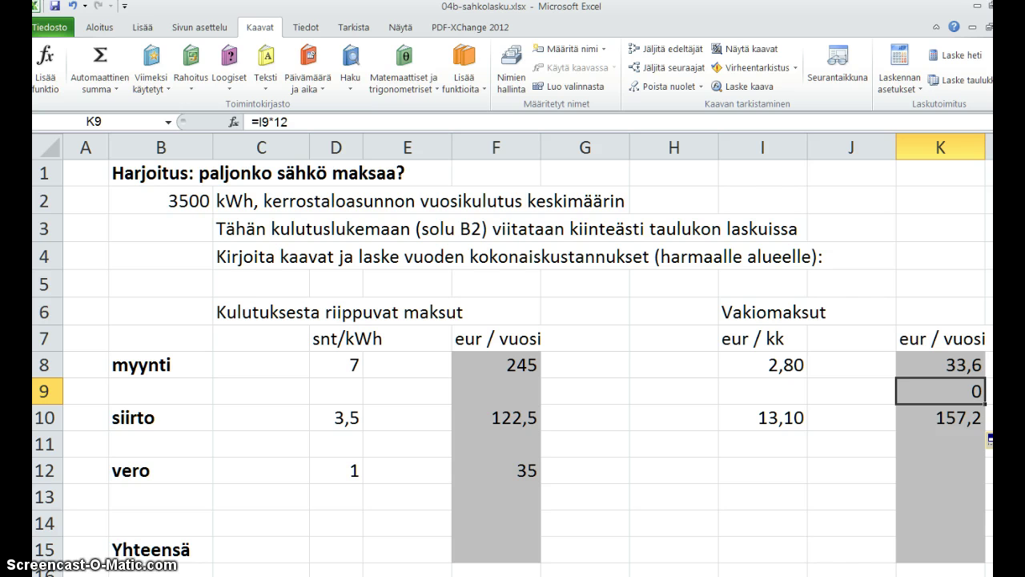
key(Delete)
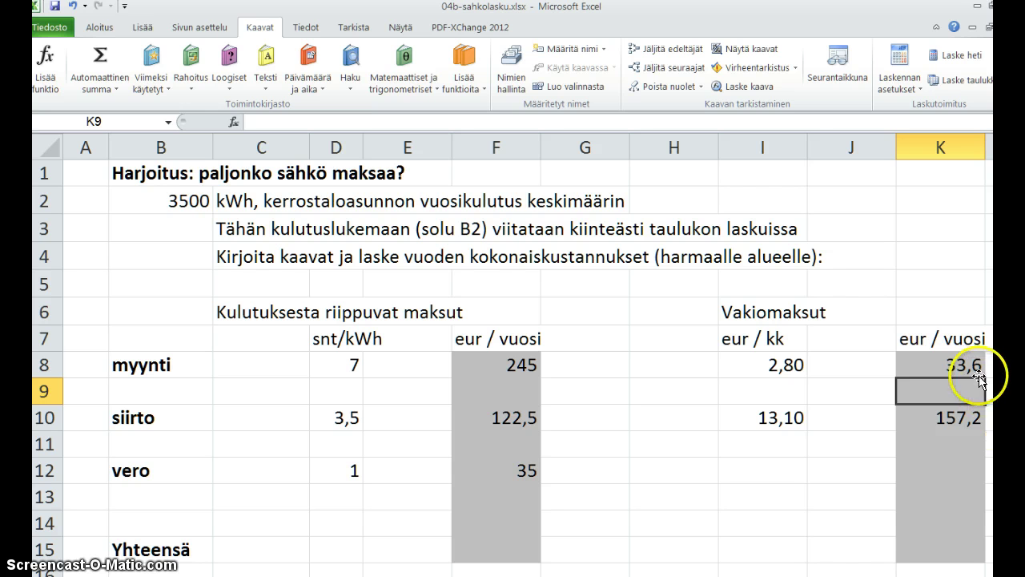
click(965, 367)
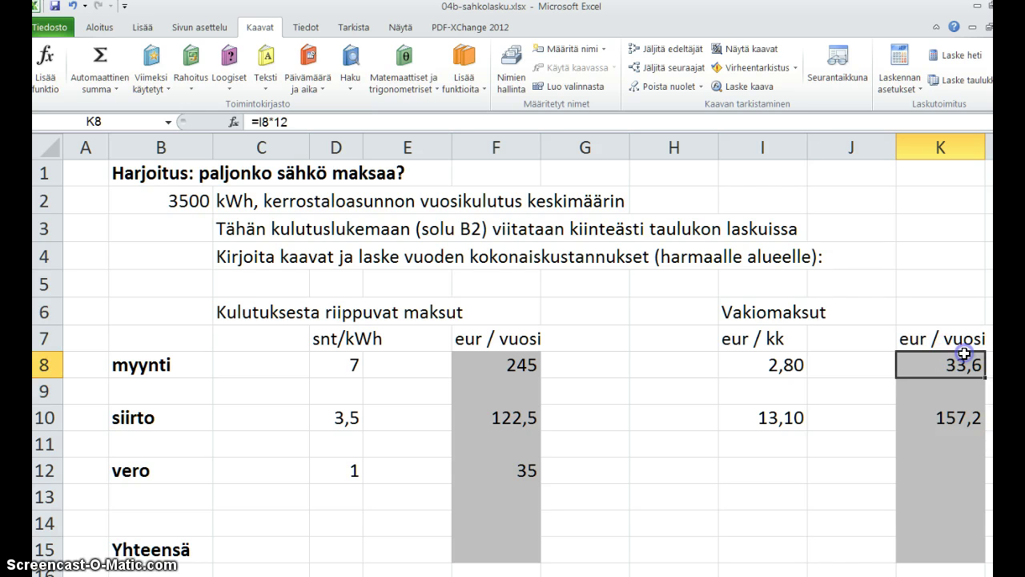
click(960, 425)
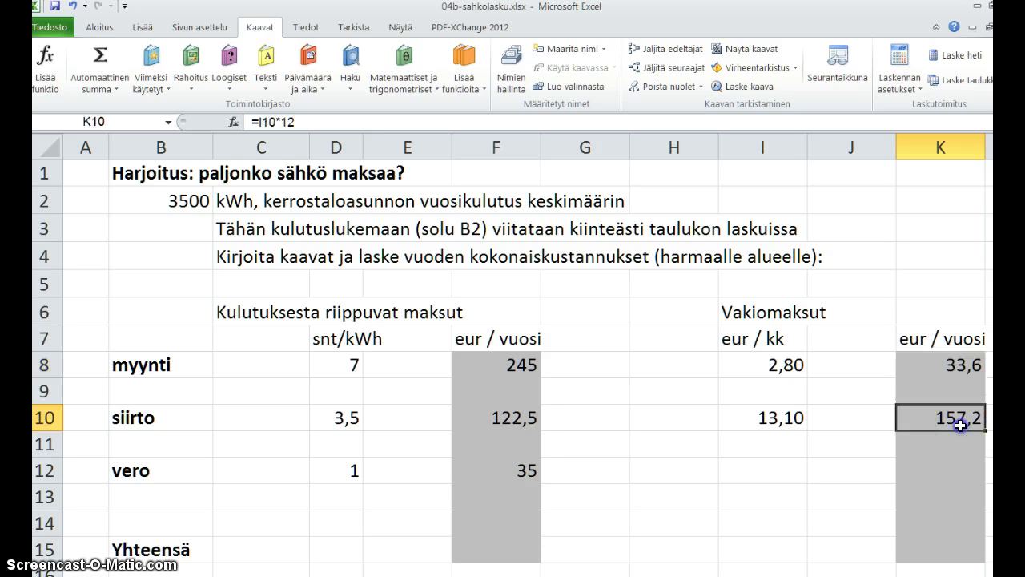
key(F2)
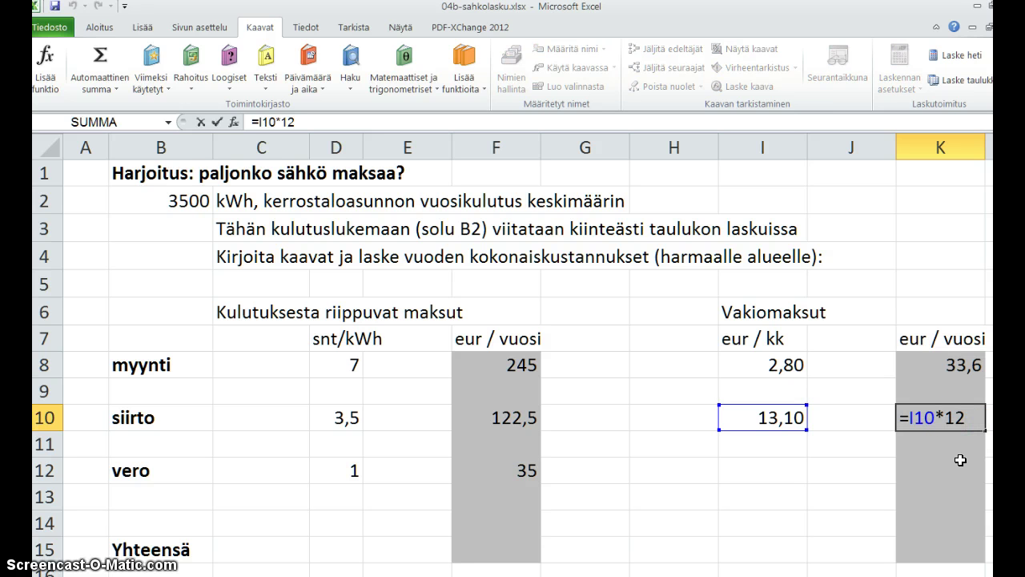
key(Return)
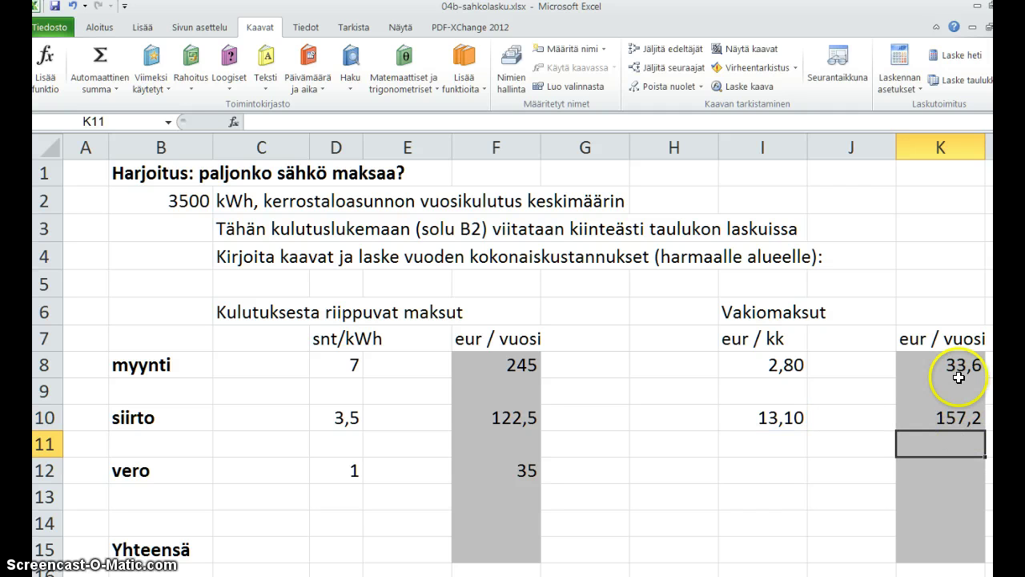
Step: Enter =SUMMA(F8:F14) in F15, totalling the consumption costs at 402,5
click(489, 554)
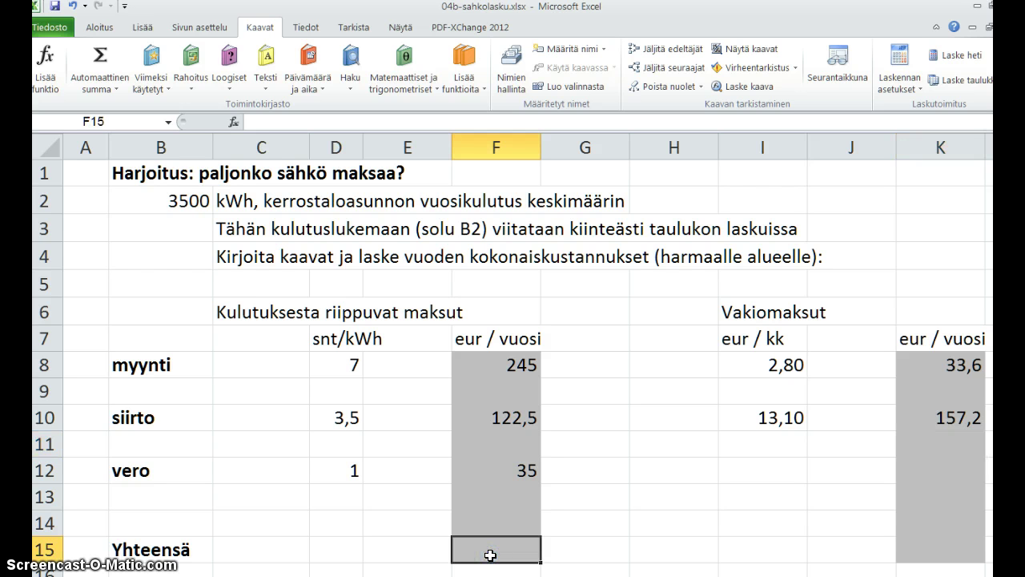
text(=sum)
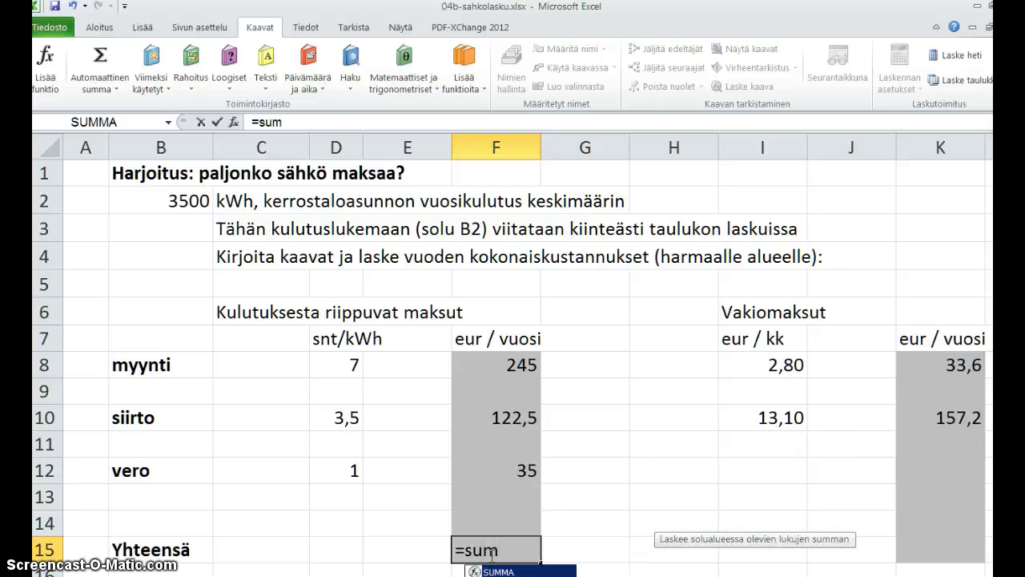
click(536, 572)
double_click(516, 572)
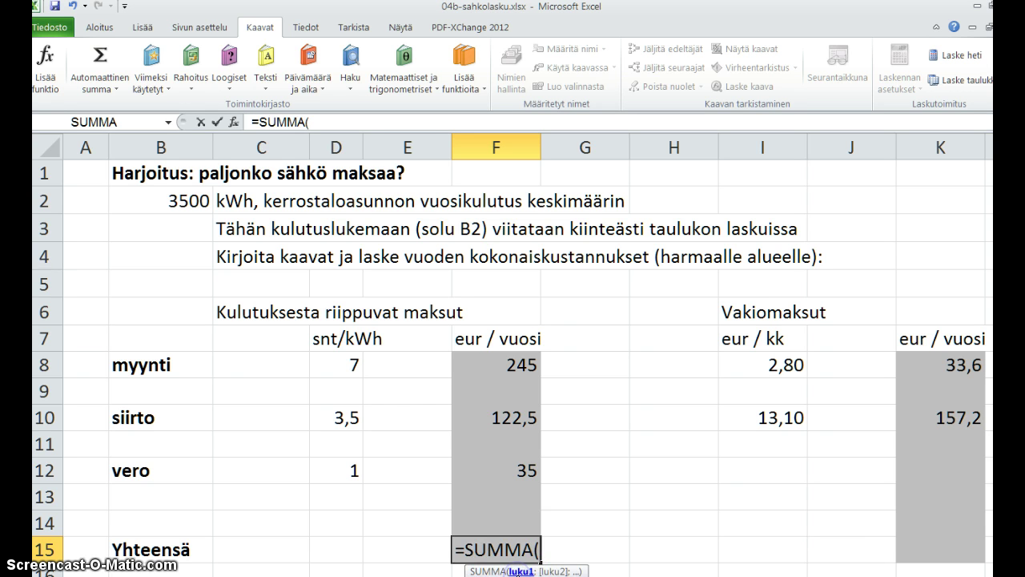
click(501, 368)
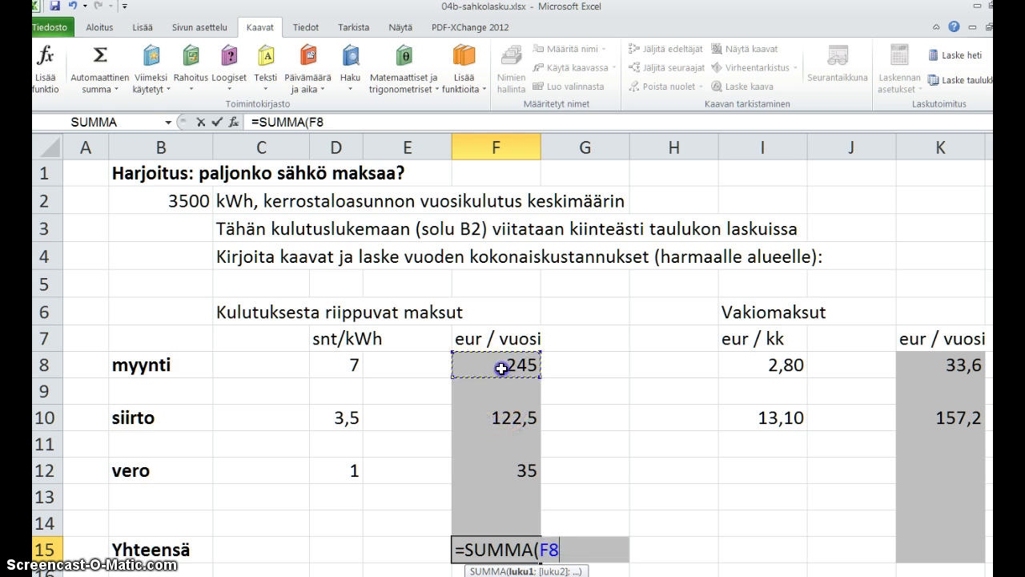
drag(501, 368, 497, 523)
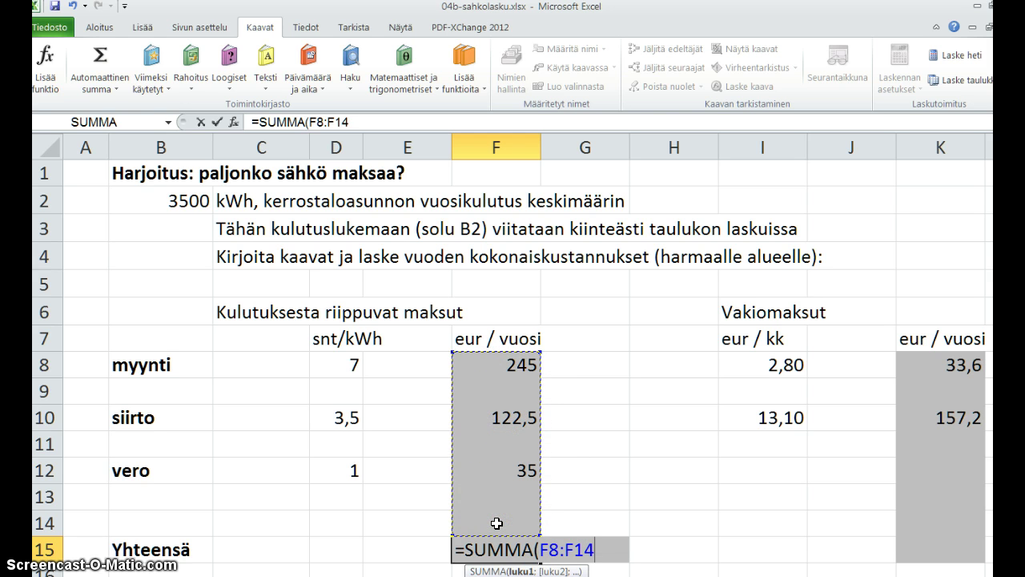
key(Return)
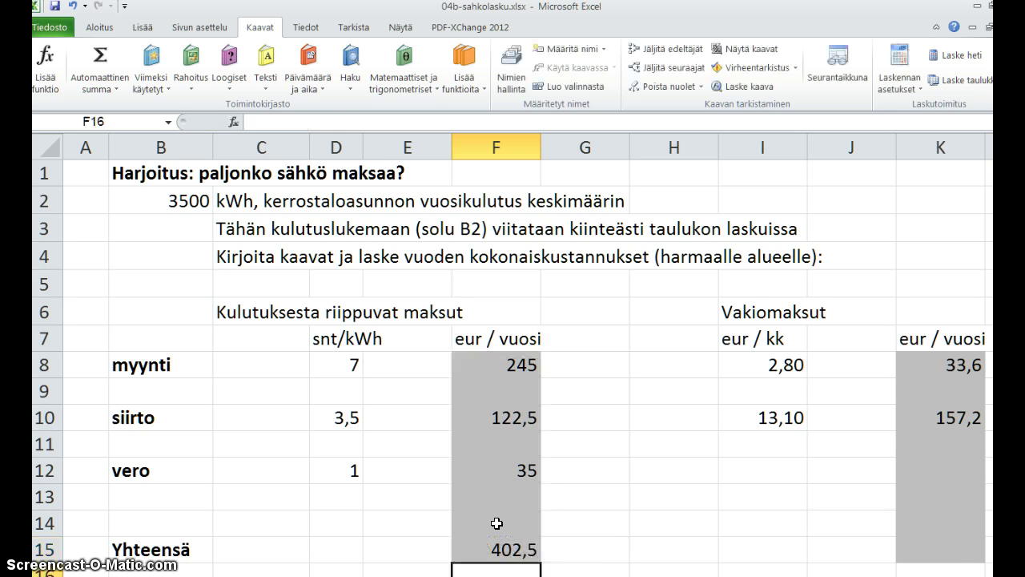
click(909, 543)
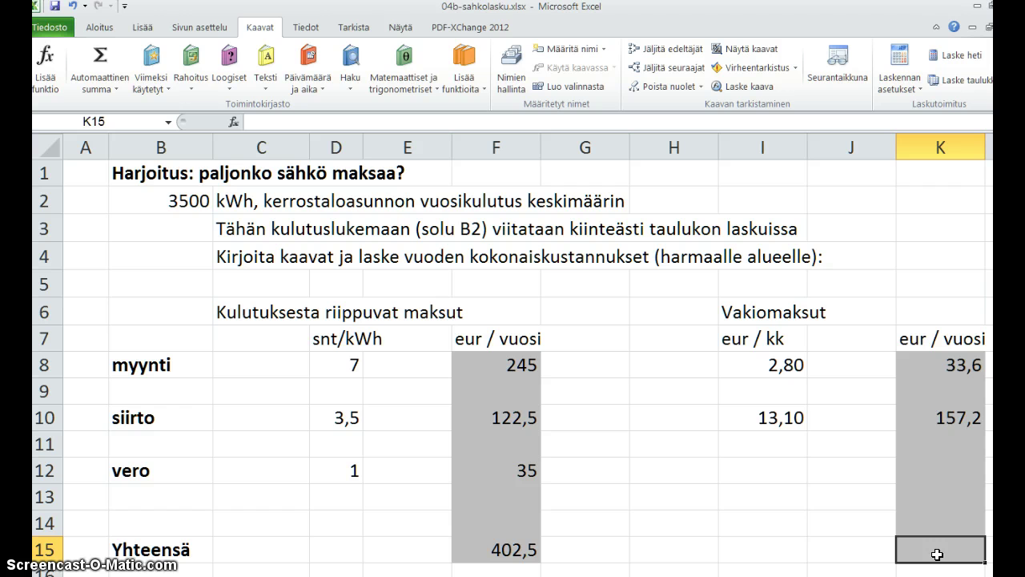
Step: Insert an AutoSum in K15 from the Kaavat ribbon over K8:K12
click(87, 32)
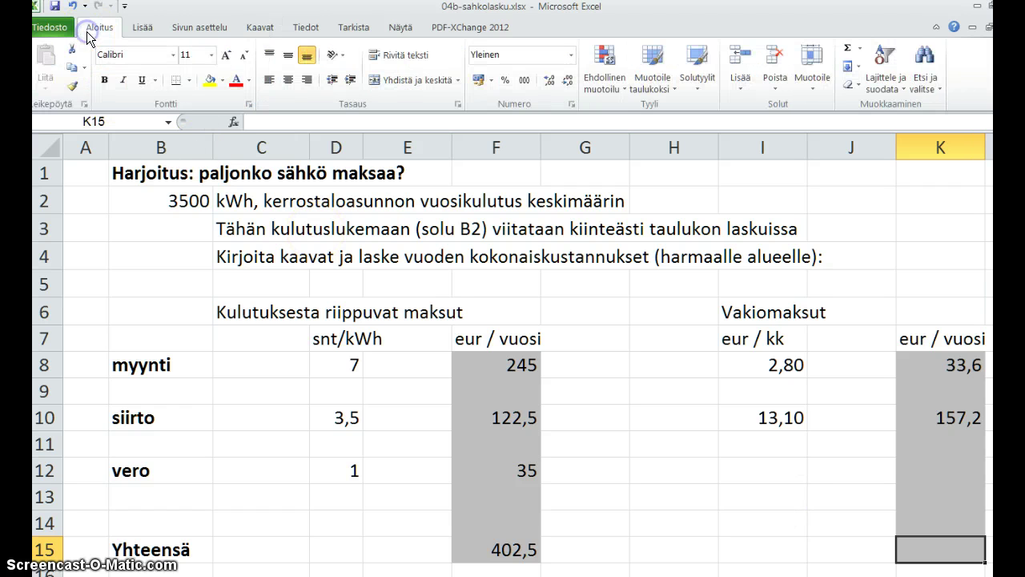
click(142, 27)
click(197, 28)
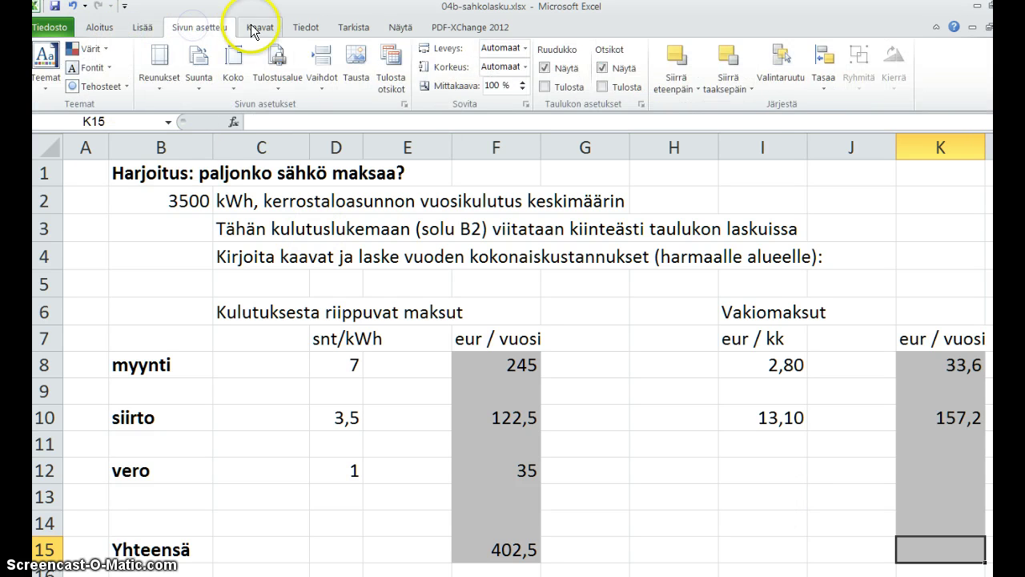
click(254, 29)
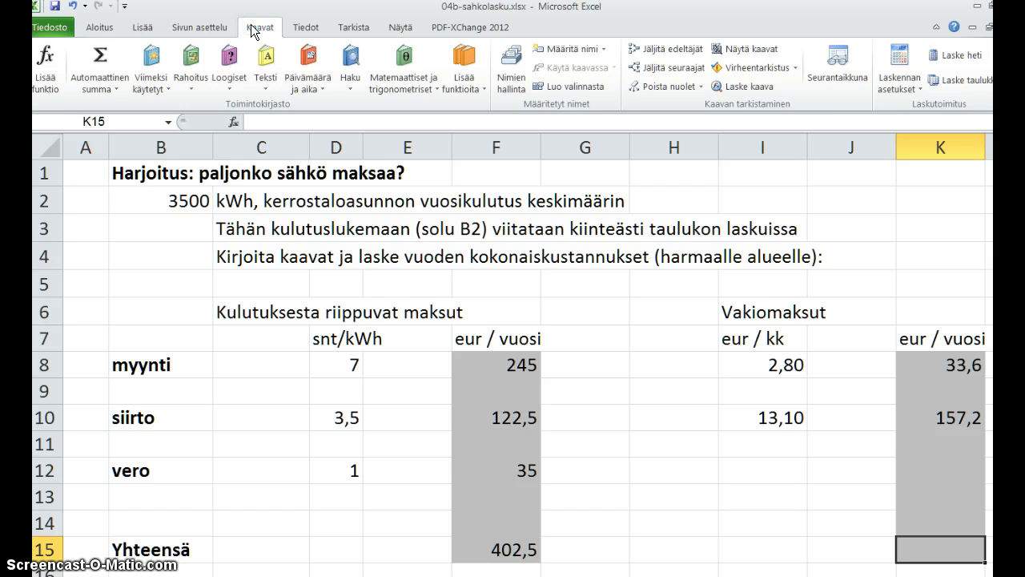
click(105, 56)
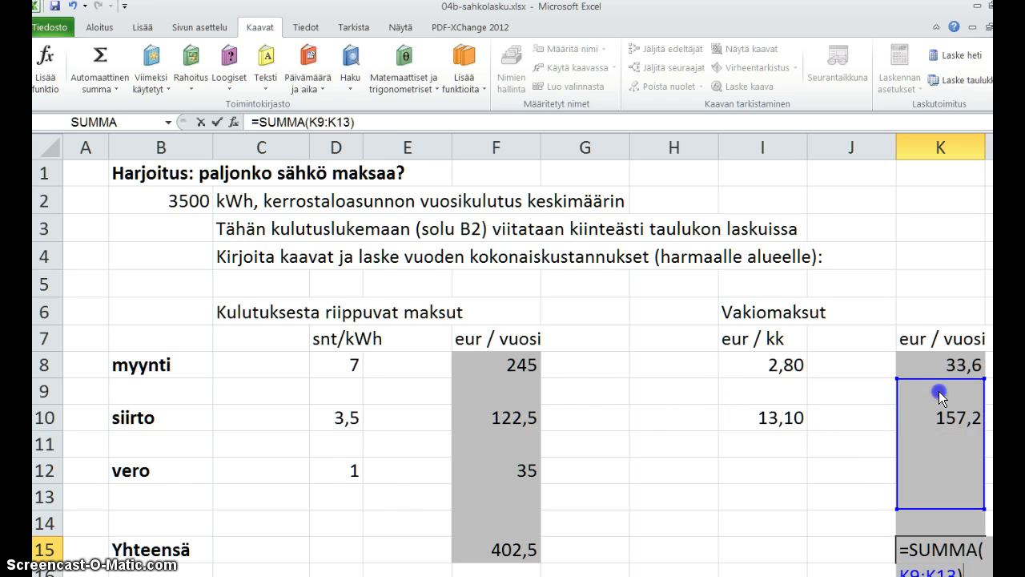
mouse_move(936, 370)
mouse_down()
mouse_move(937, 471)
mouse_move(963, 515)
mouse_move(948, 483)
mouse_up()
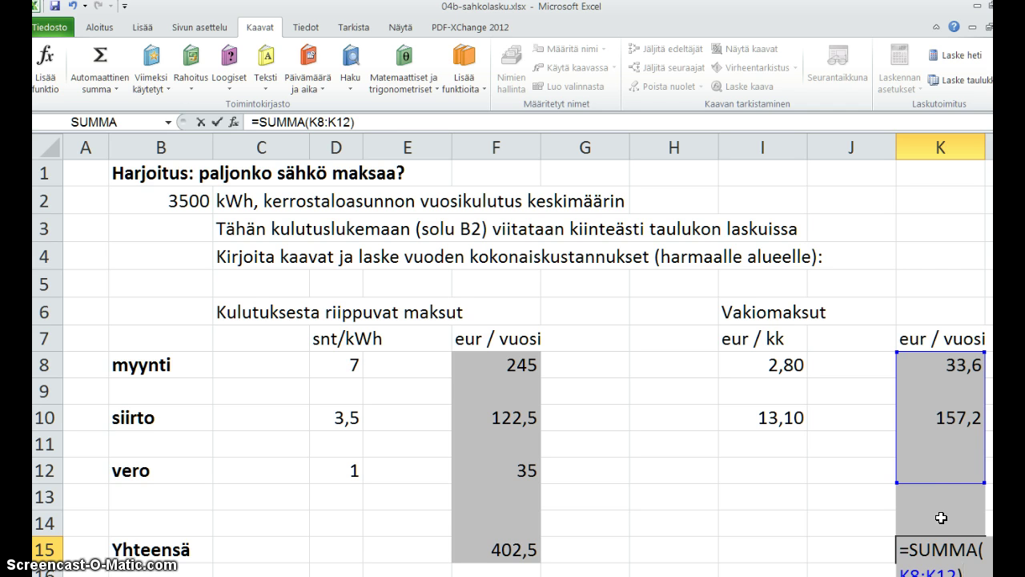
Step: Extend the K15 sum range to K8:K14, giving 190,8
click(955, 495)
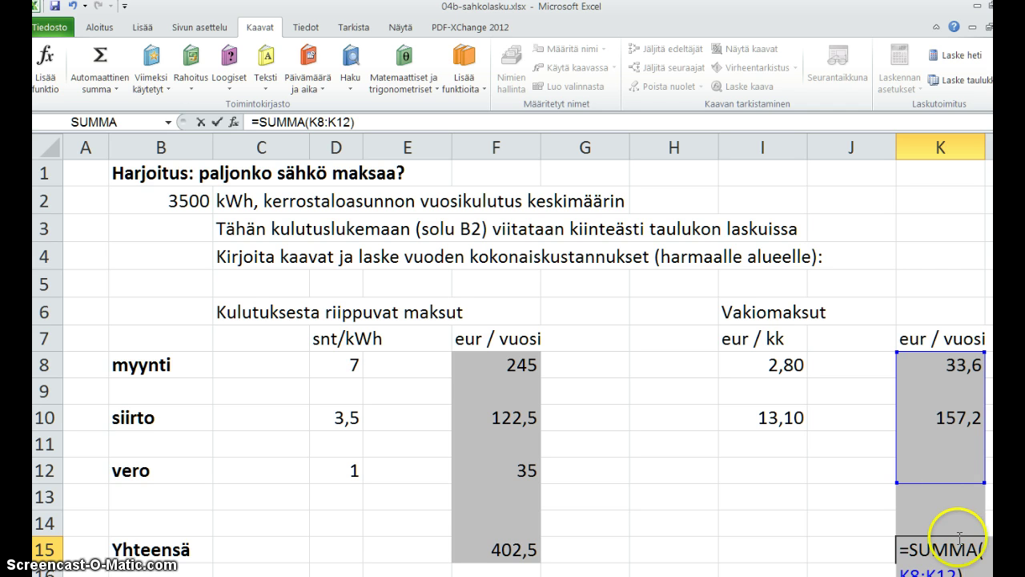
click(949, 571)
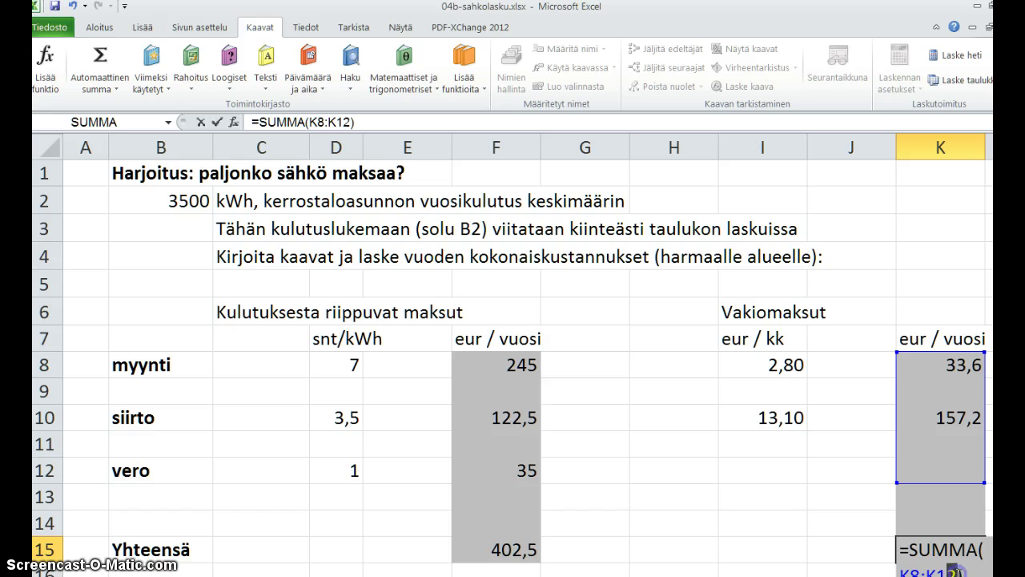
drag(950, 572, 957, 572)
text(4)
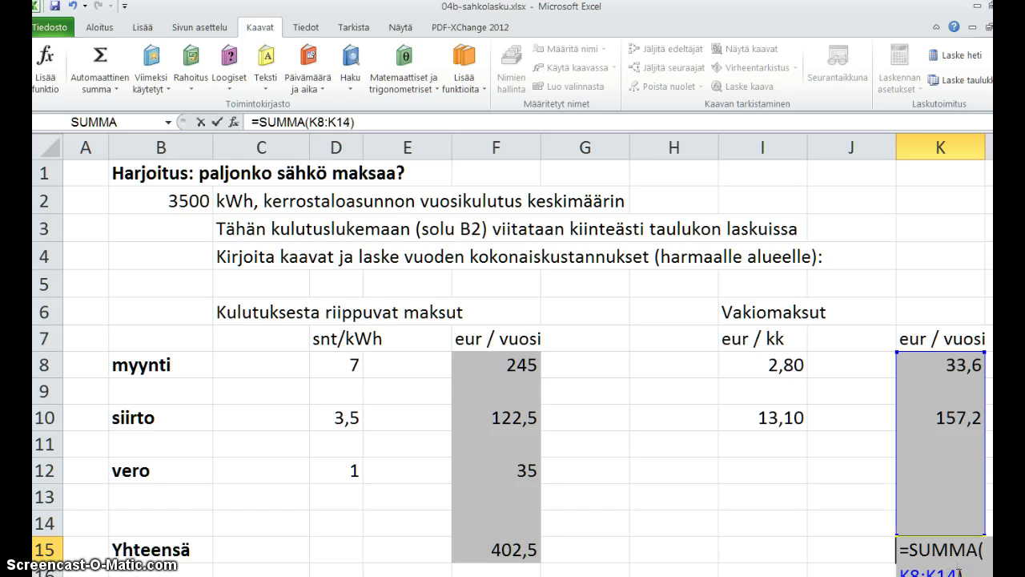
key(Return)
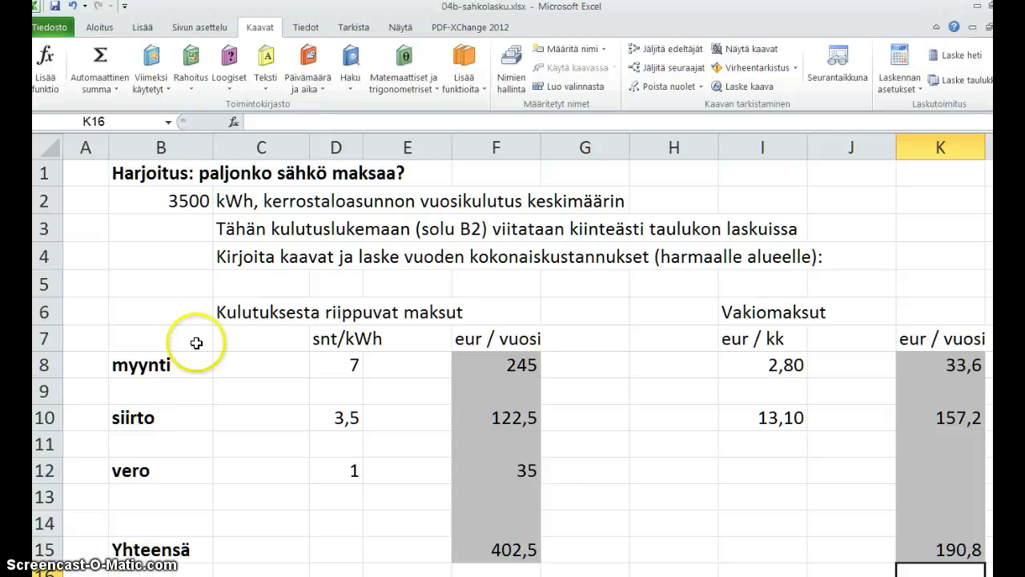
Step: Replace the B2 yearly consumption 3500 with 4500 kWh
click(173, 207)
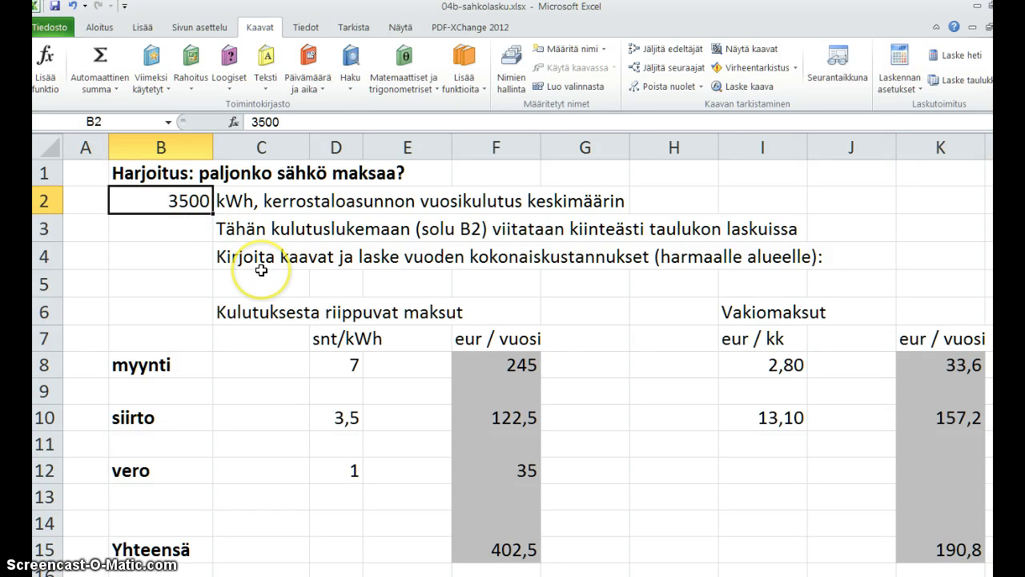
key(F2)
key(shift+Home)
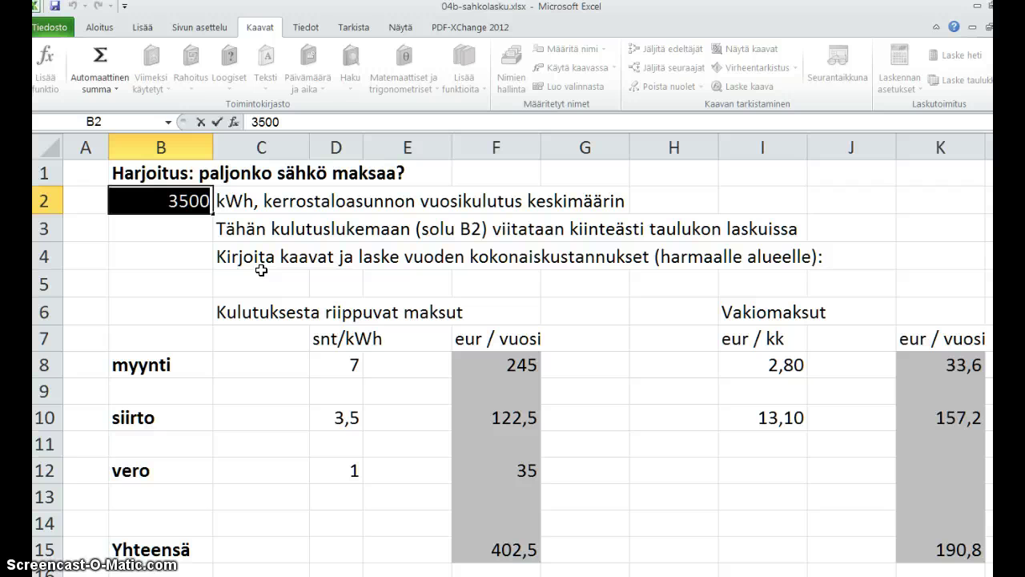
text(450)
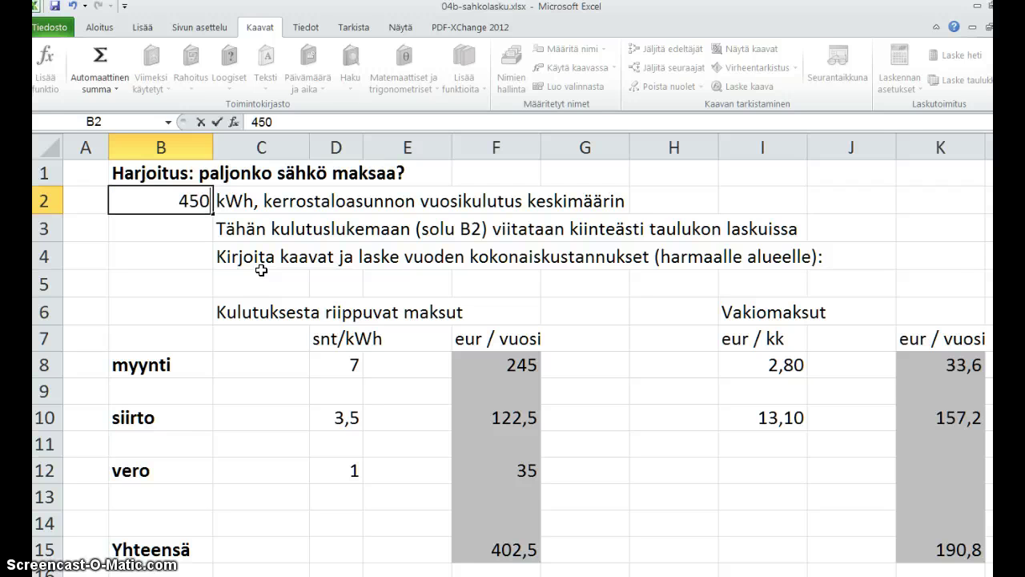
text(0)
key(Return)
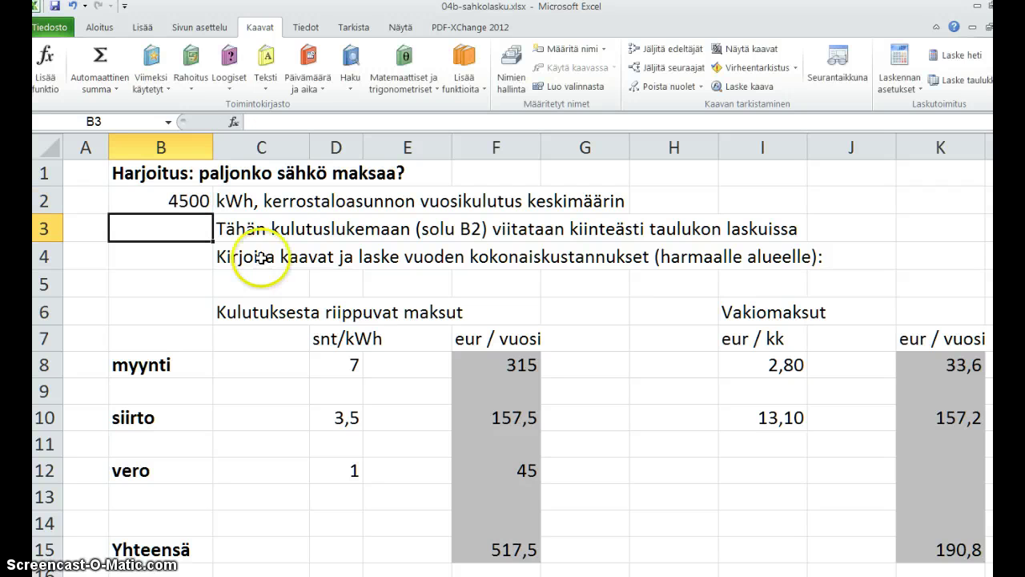
Step: Review B2 and the recalculated F8, F15, K15 and K10 formulas, with F15 now 517,5
click(185, 201)
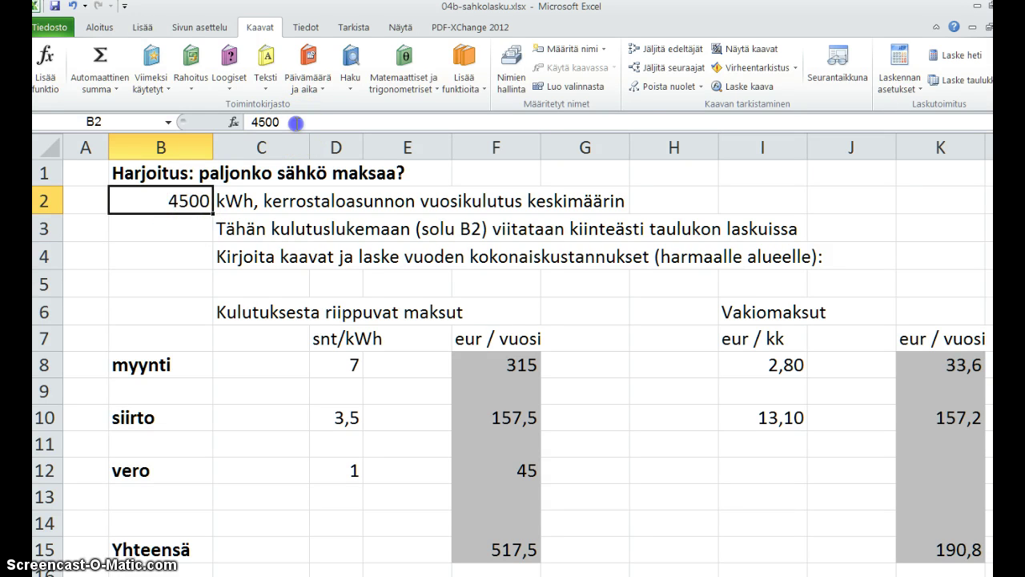
double_click(298, 128)
key(Escape)
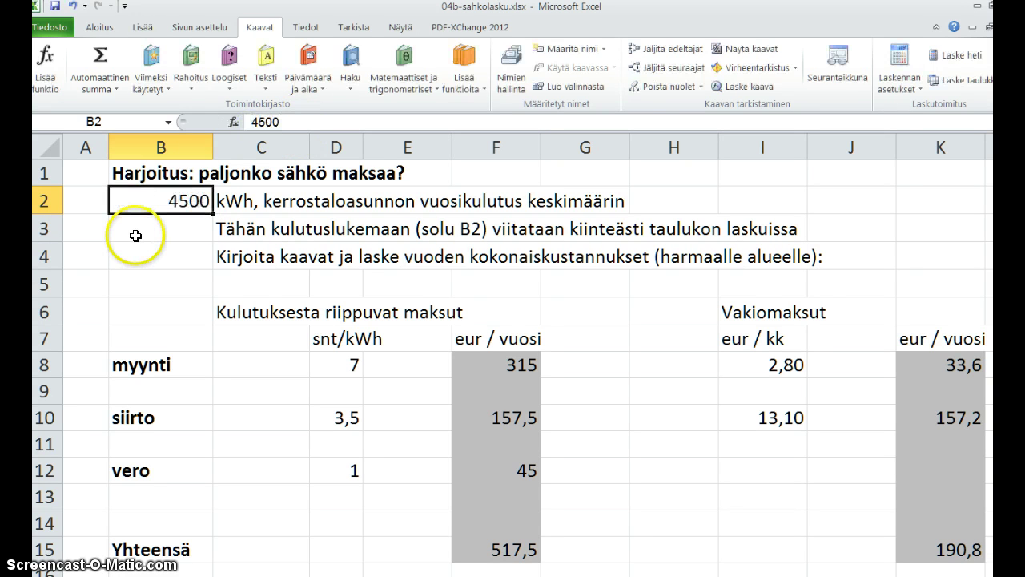
click(500, 366)
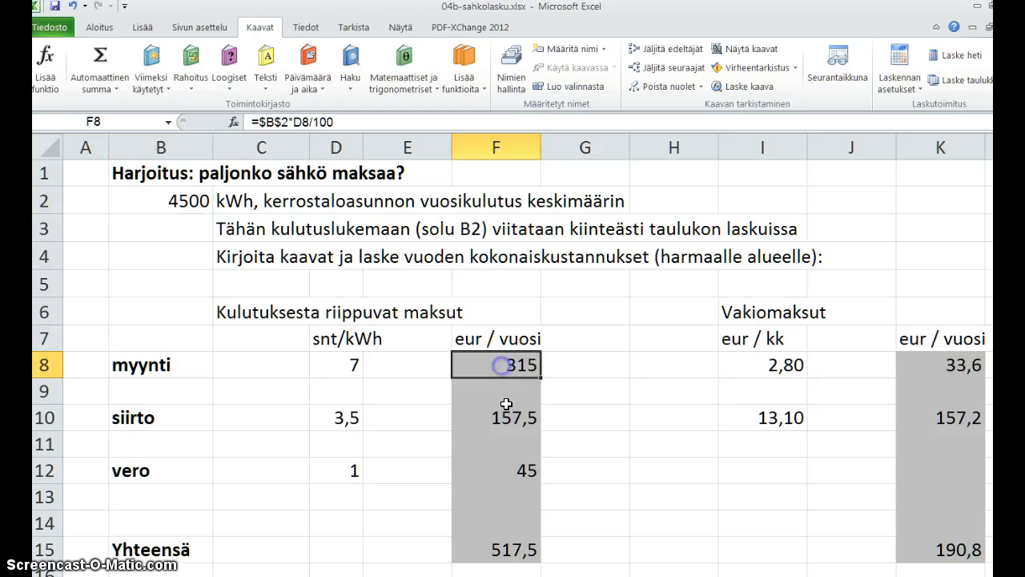
click(505, 549)
click(970, 550)
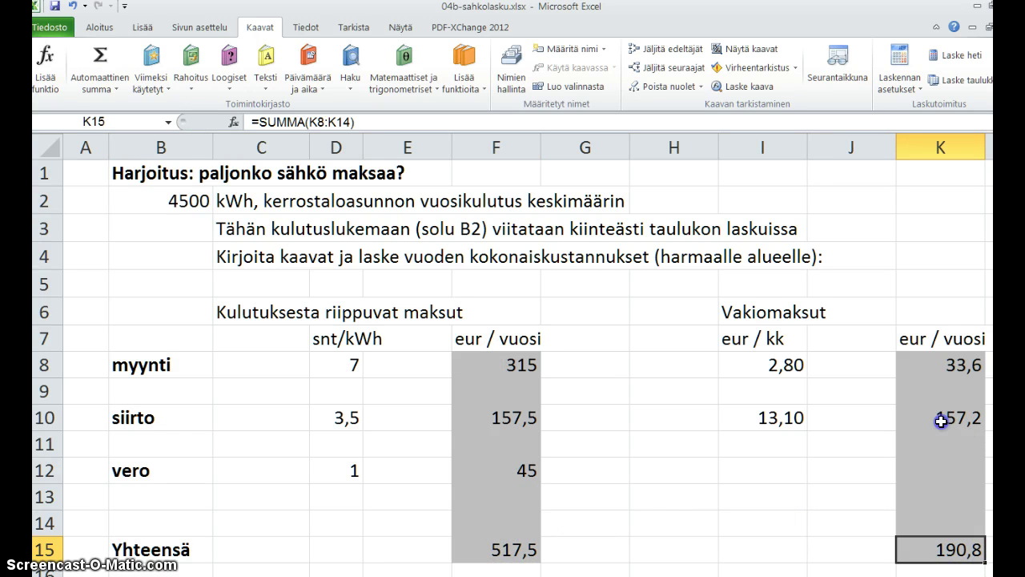
click(945, 420)
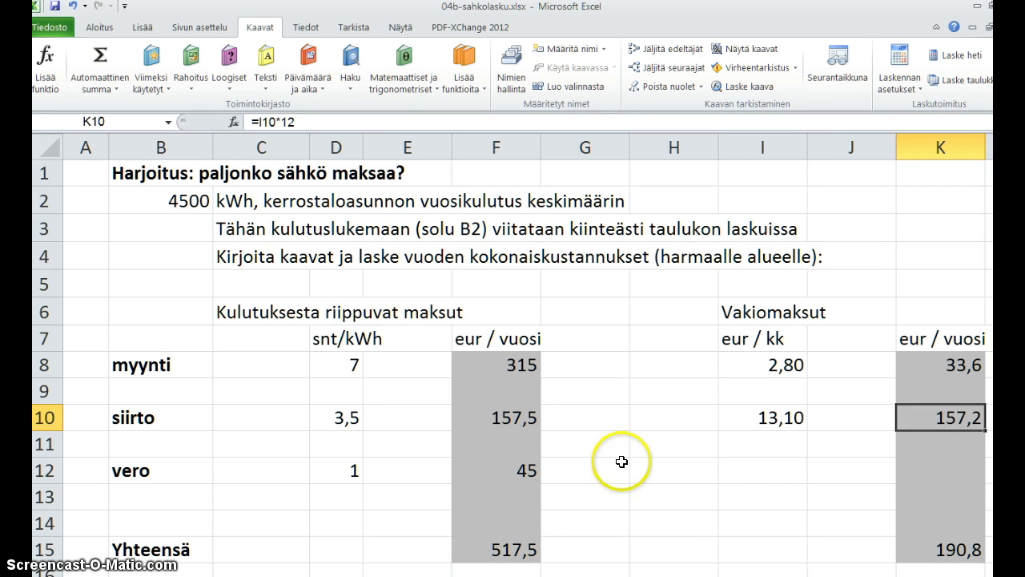